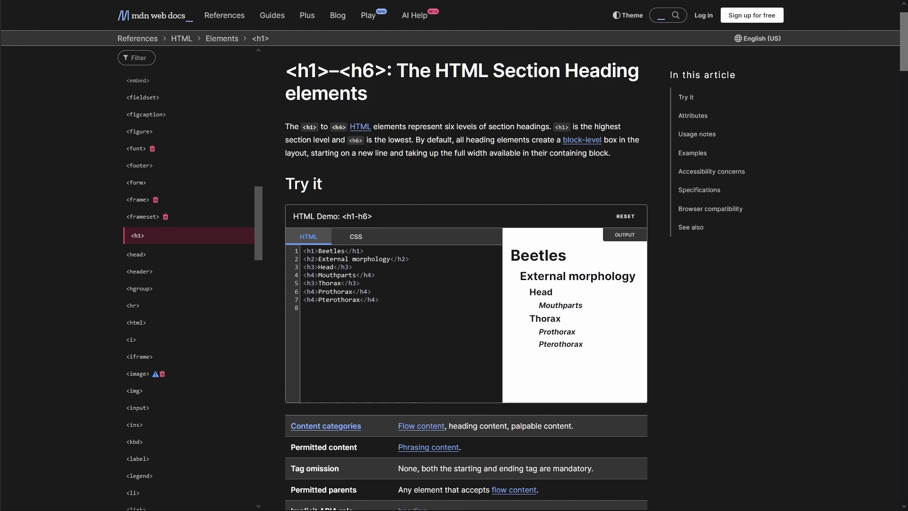
{"action": "left_click", "coordinate": [139, 271]}
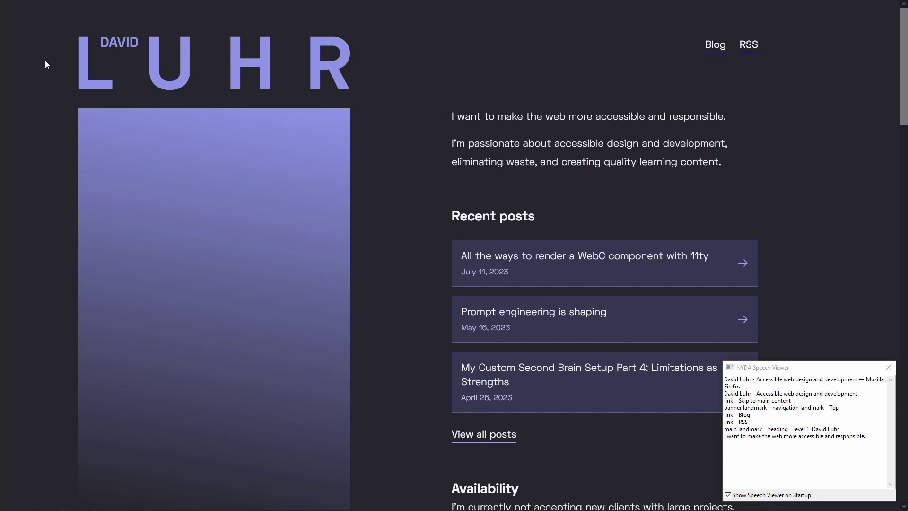
Step: Open the screen reader's Elements List for the page and switch it to show the headings
{"action": "key", "text": "Insert+F7"}
{"action": "key", "text": "shift+Tab"}
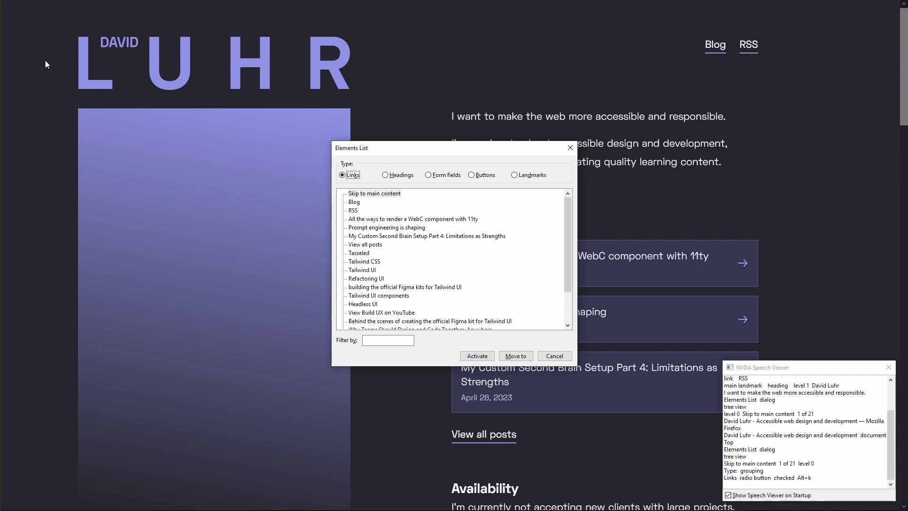
{"action": "key", "text": "Right"}
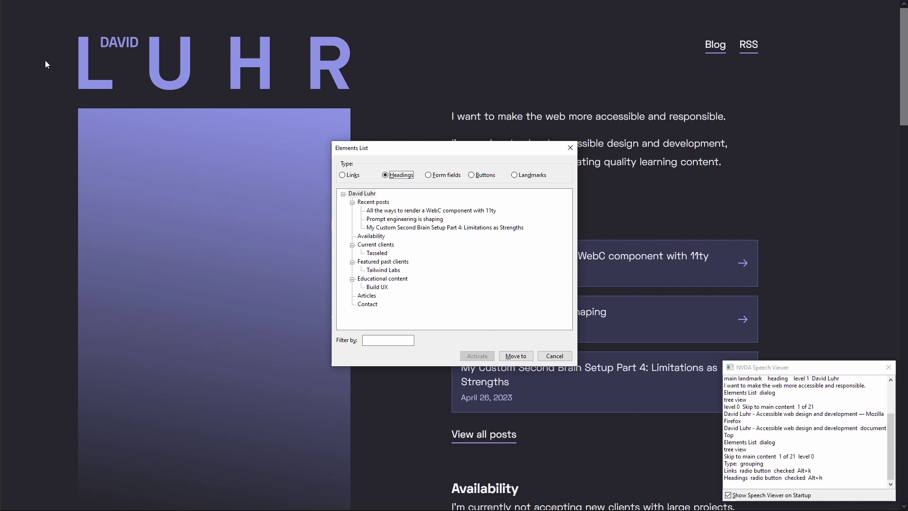
{"action": "key", "text": "Tab"}
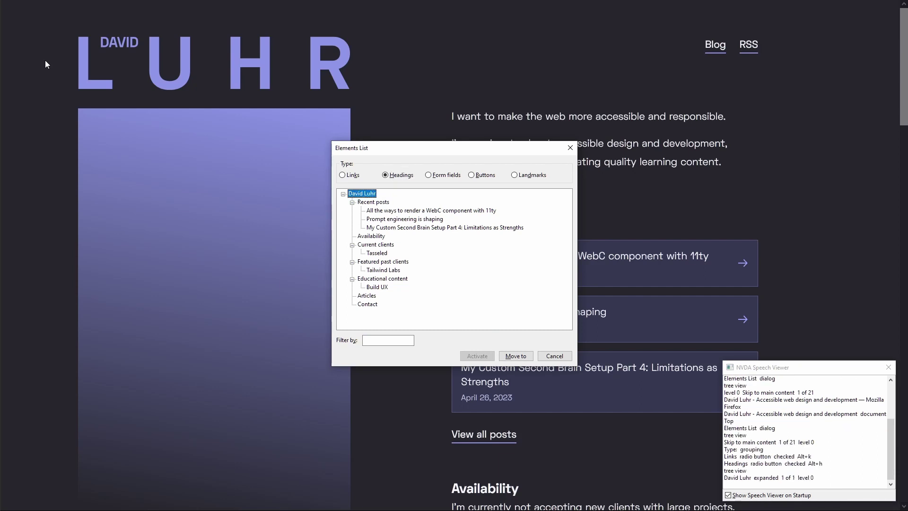
Step: Collapse the Recent posts branch, move to the Tasseled heading under Current clients, and exit NVDA
{"action": "key", "text": "Down"}
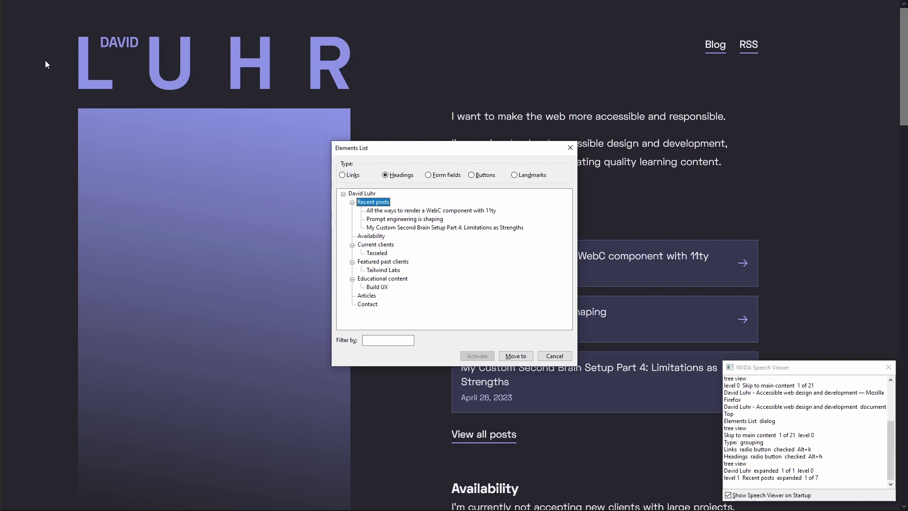
{"action": "key", "text": "Left"}
{"action": "key", "text": "Down"}
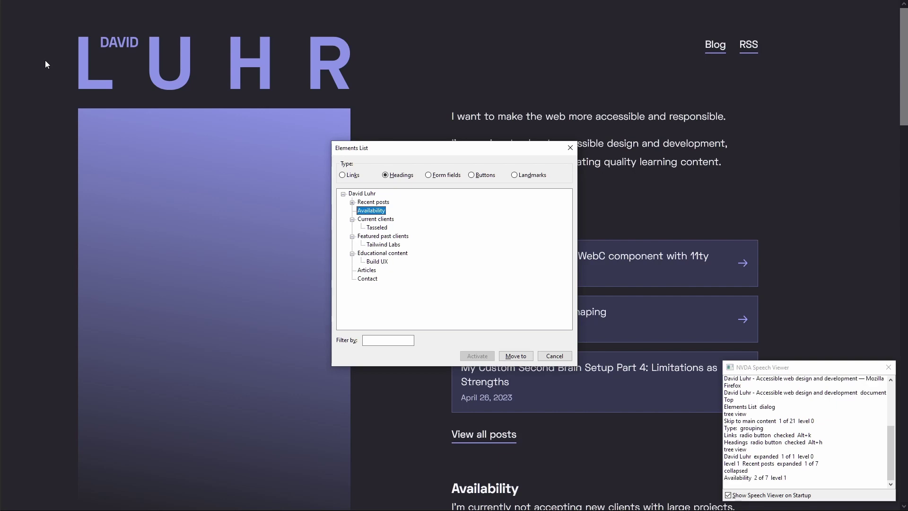
{"action": "key", "text": "Down"}
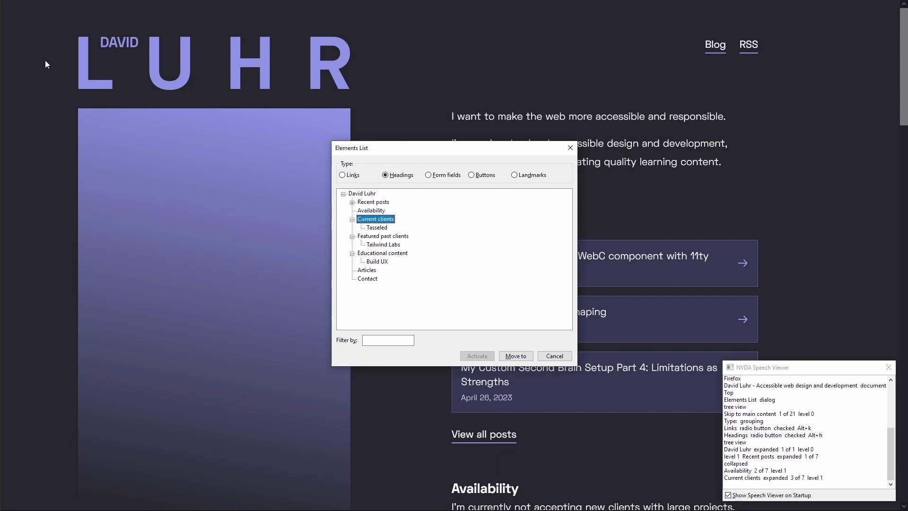
{"action": "key", "text": "Down"}
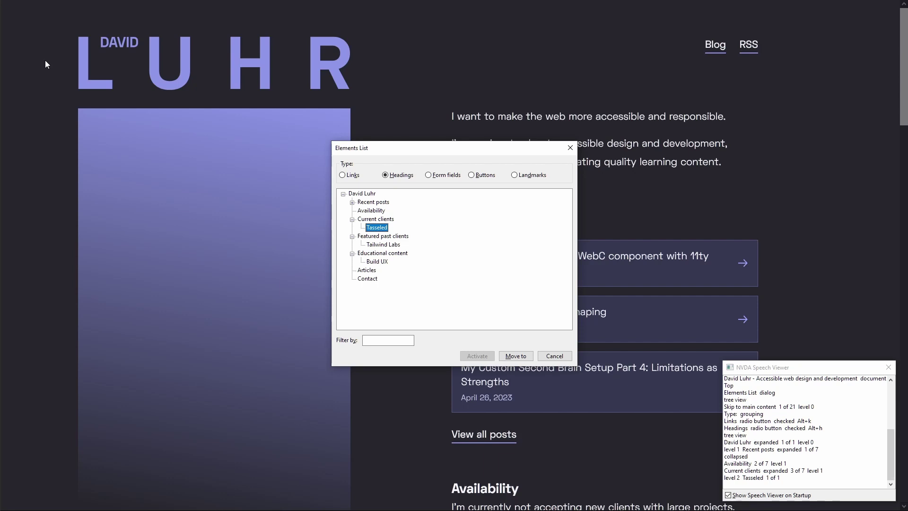
{"action": "key", "text": "Return"}
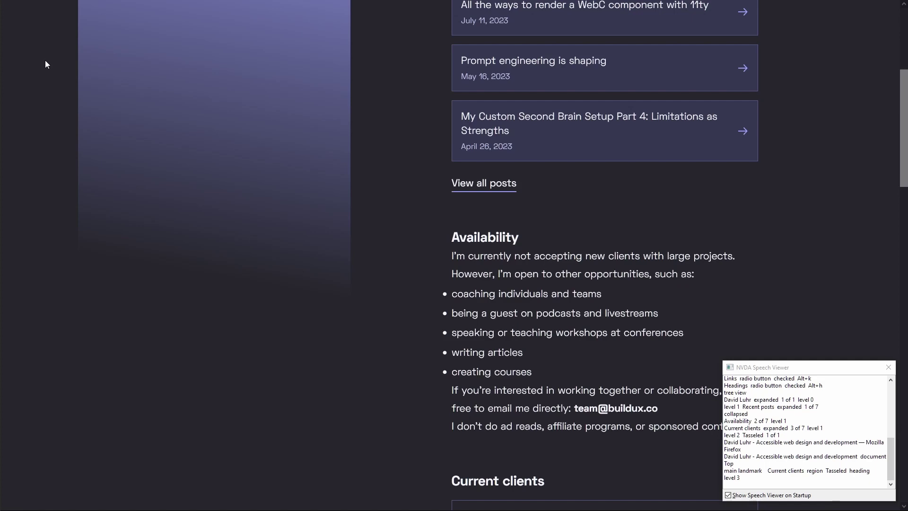
{"action": "key", "text": "insert+q"}
{"action": "key", "text": "Return"}
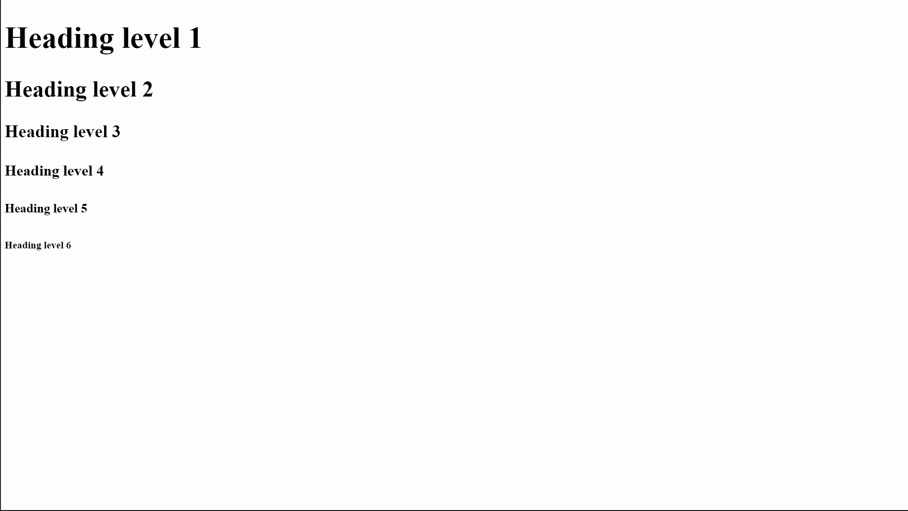
Step: Highlight all six sample headings together, and single out Heading level 1 and Heading level 6
{"action": "left_click_drag", "start_coordinate": [4, 23], "coordinate": [85, 248]}
{"action": "left_click", "coordinate": [104, 247]}
{"action": "left_click_drag", "start_coordinate": [8, 42], "coordinate": [214, 44]}
{"action": "left_click_drag", "start_coordinate": [72, 245], "coordinate": [5, 245]}
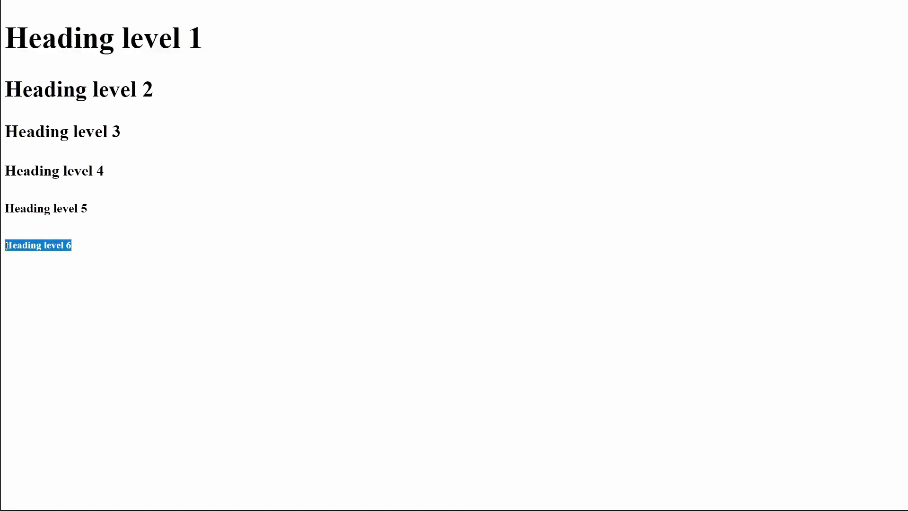
{"action": "left_click", "coordinate": [127, 247]}
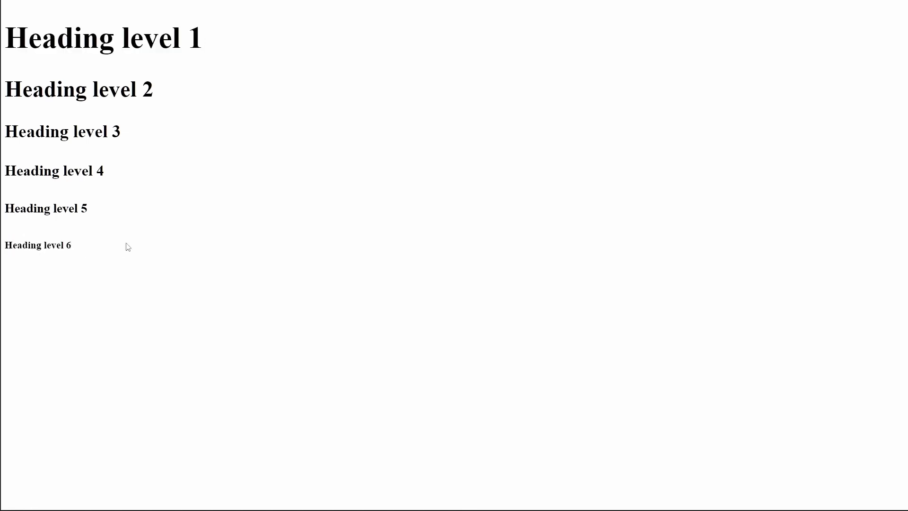
Step: Highlight Heading level 3, Heading level 6 and Heading level 1 one at a time to compare their sizes
{"action": "left_click_drag", "start_coordinate": [132, 136], "coordinate": [5, 137]}
{"action": "left_click", "coordinate": [109, 178]}
{"action": "left_click_drag", "start_coordinate": [85, 247], "coordinate": [5, 244]}
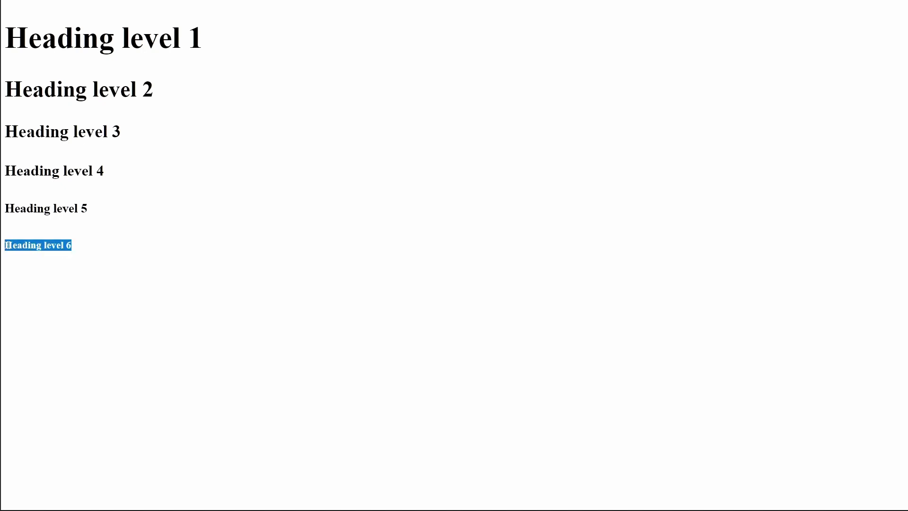
{"action": "left_click_drag", "start_coordinate": [207, 42], "coordinate": [14, 47]}
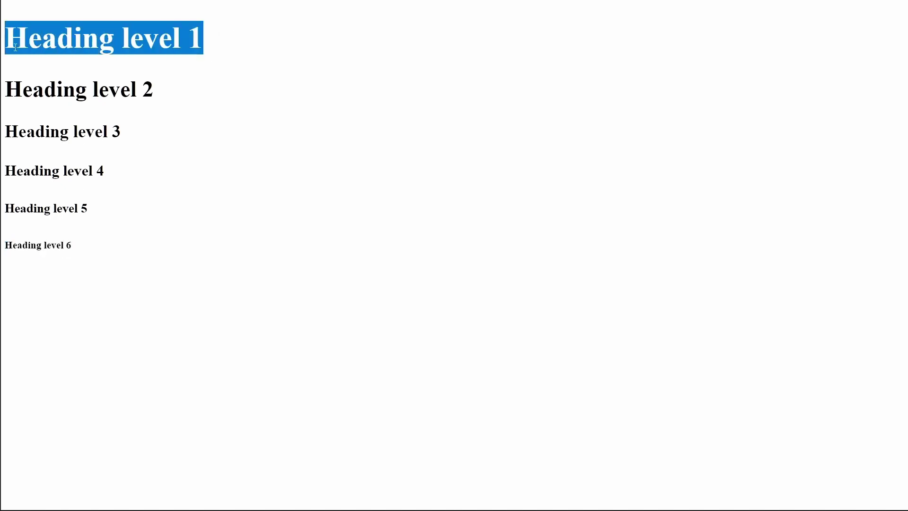
{"action": "left_click", "coordinate": [225, 63]}
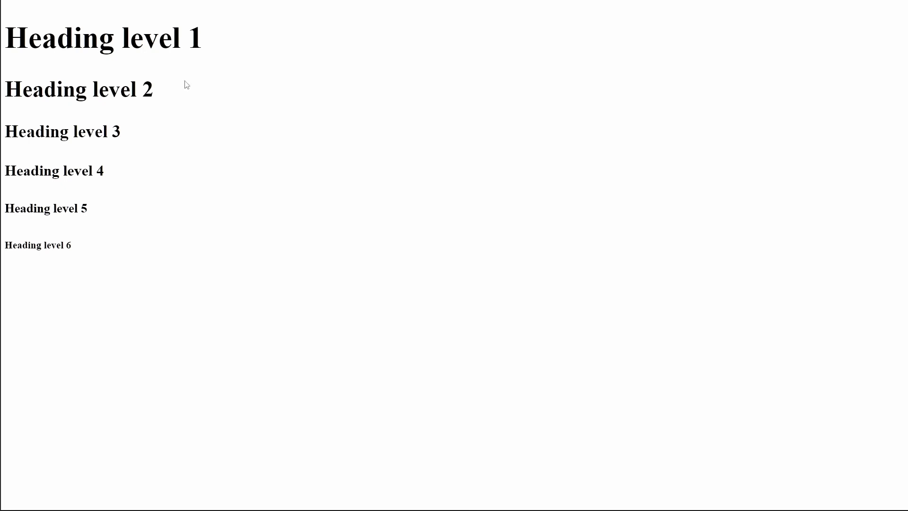
{"action": "left_click_drag", "start_coordinate": [227, 40], "coordinate": [13, 47]}
{"action": "left_click", "coordinate": [221, 39]}
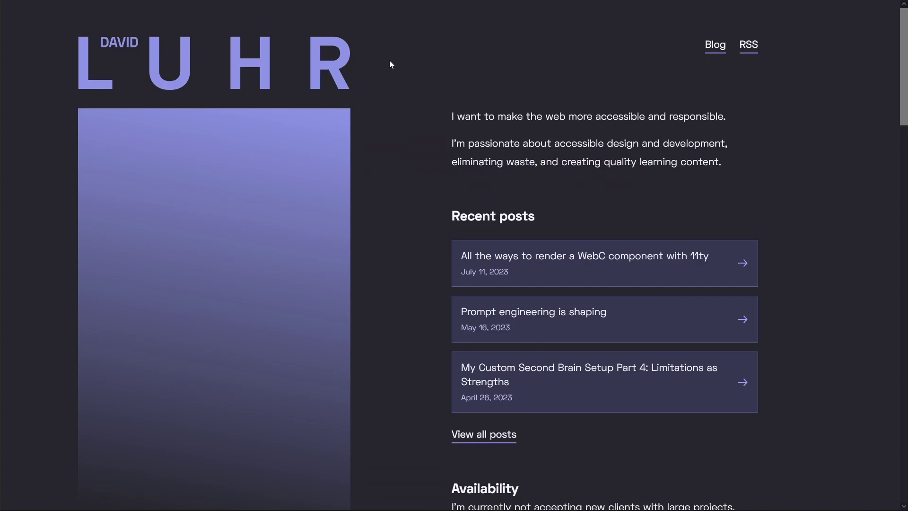
Step: Open the personal site's Blog page
{"action": "left_click", "coordinate": [716, 45]}
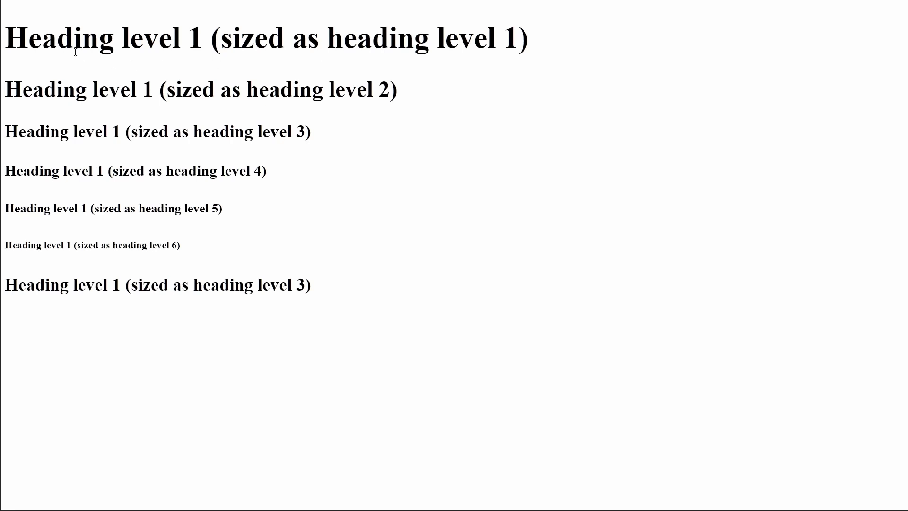
Step: Highlight the "Heading level 1" text in the first two headings and the "sized as" notes in the second and third
{"action": "left_click_drag", "start_coordinate": [7, 40], "coordinate": [205, 45]}
{"action": "left_click_drag", "start_coordinate": [152, 89], "coordinate": [4, 90]}
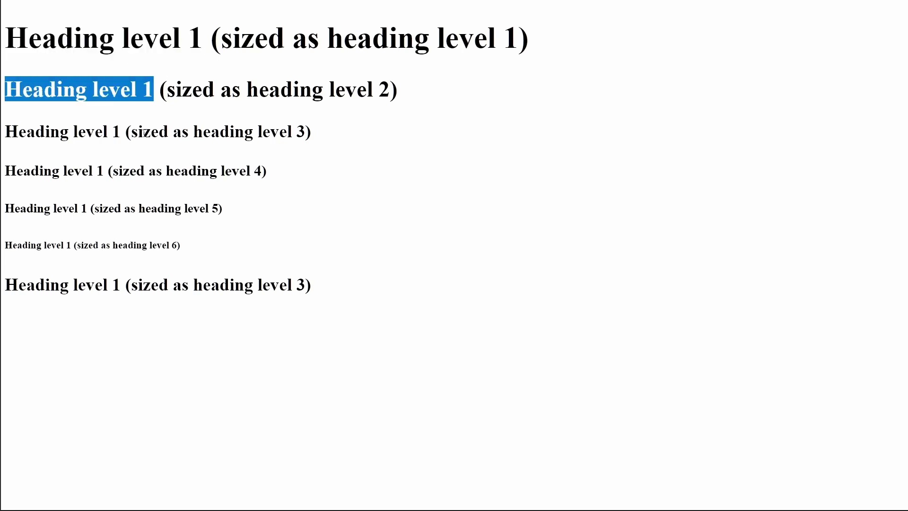
{"action": "left_click", "coordinate": [145, 130]}
{"action": "left_click_drag", "start_coordinate": [160, 90], "coordinate": [398, 94]}
{"action": "left_click_drag", "start_coordinate": [341, 129], "coordinate": [125, 131]}
Step: Inspect the HTML of the level 1 headings, expanding the nested sections down to the heading sized as level 5
{"action": "key", "text": "F12"}
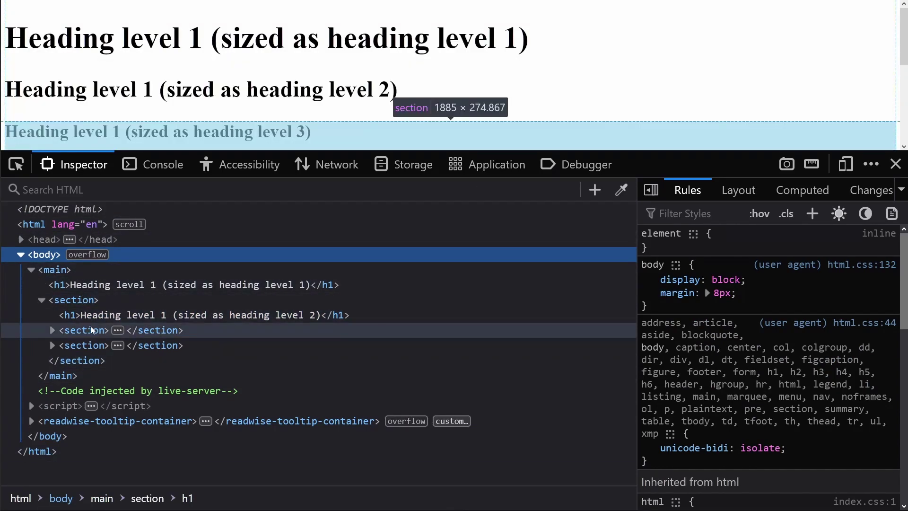
{"action": "left_click", "coordinate": [52, 331]}
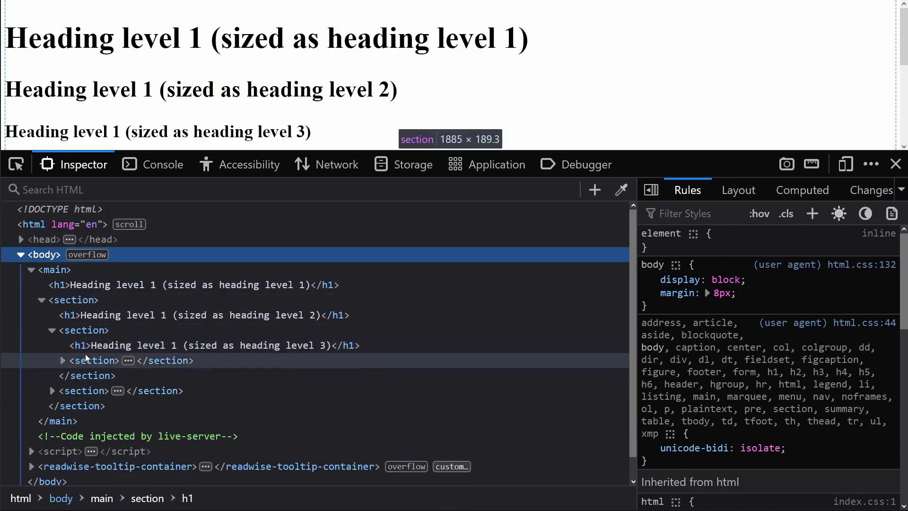
{"action": "left_click", "coordinate": [62, 361]}
{"action": "left_click", "coordinate": [72, 391]}
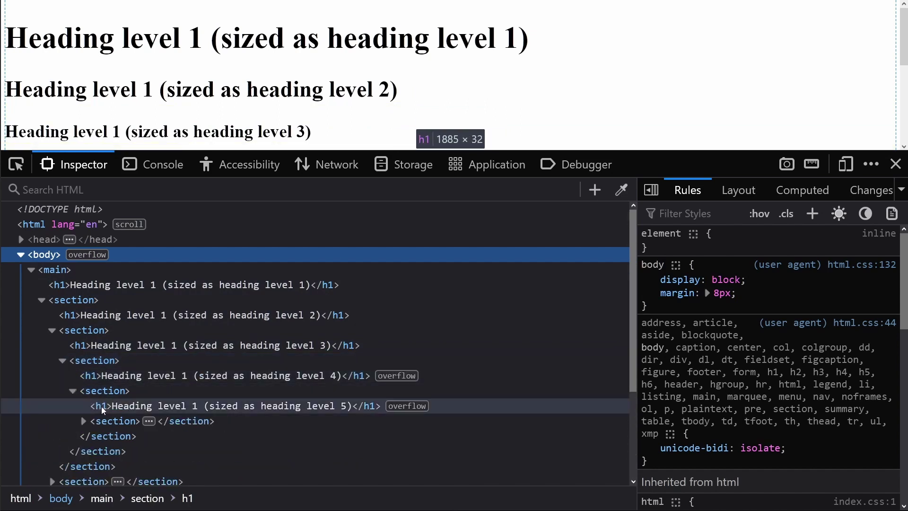
{"action": "key", "text": "F12"}
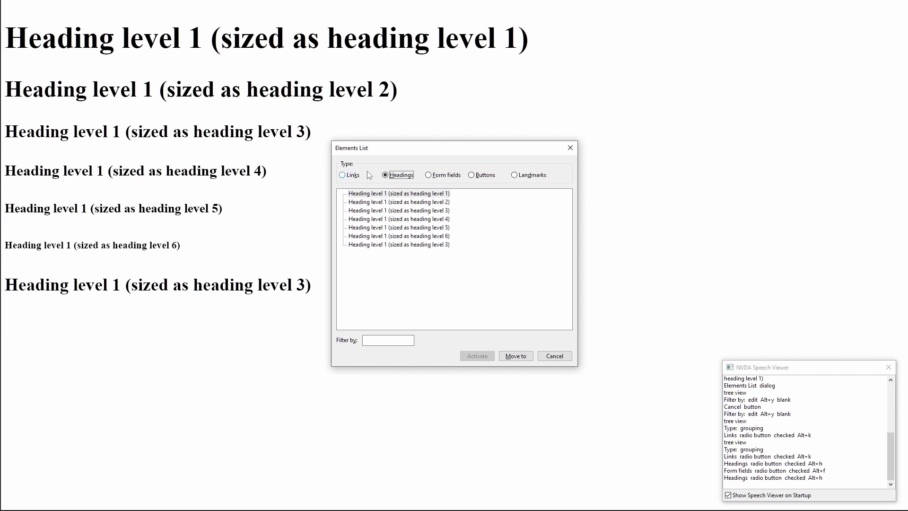
Step: Step through the Elements List headings to the one sized as heading level 4, and exit NVDA
{"action": "key", "text": "Tab"}
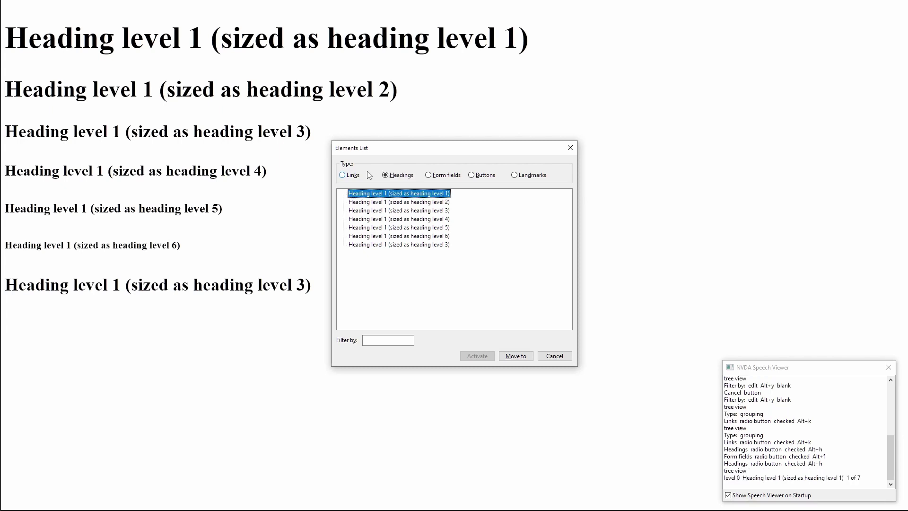
{"action": "key", "text": "Down"}
{"action": "key", "text": "Down"}
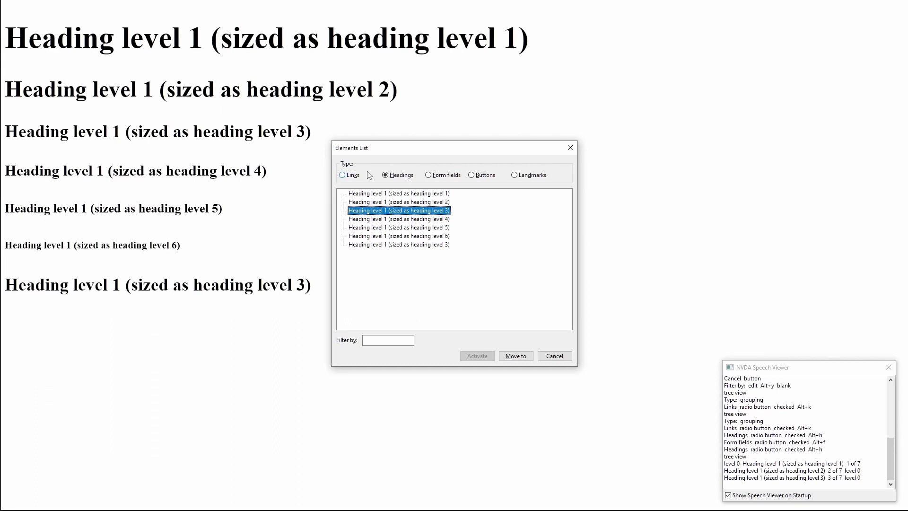
{"action": "key", "text": "Down"}
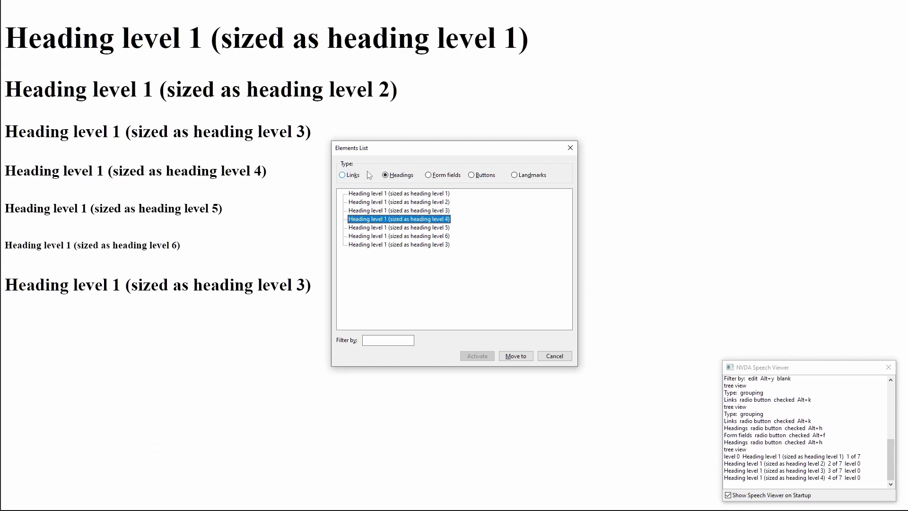
{"action": "key", "text": "Insert+q"}
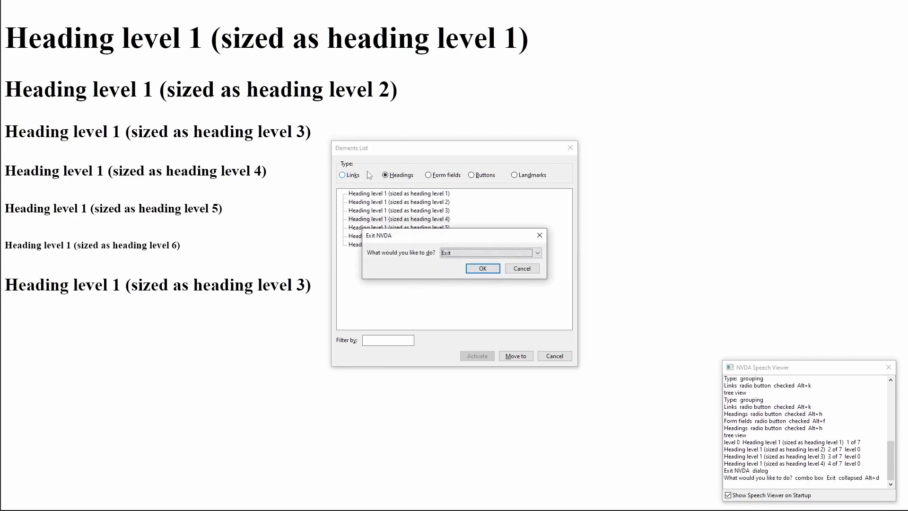
{"action": "key", "text": "Return"}
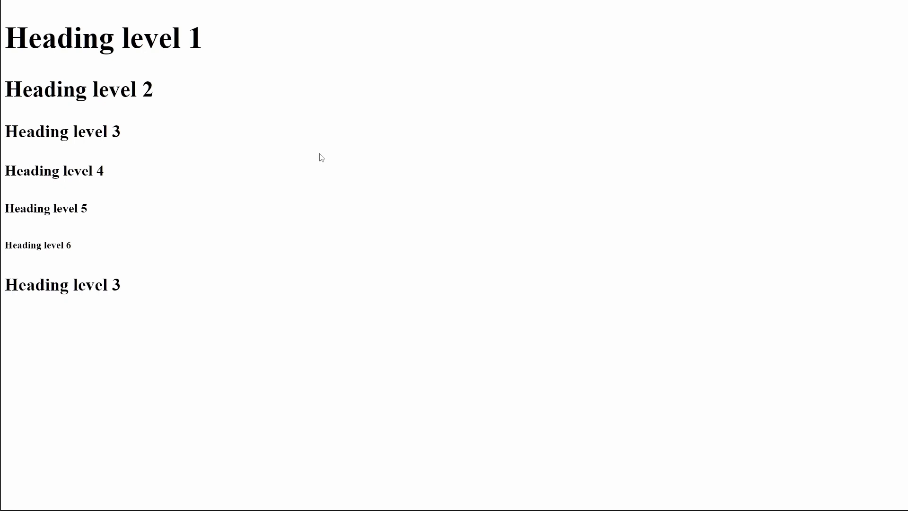
Step: Inspect the HTML of the properly levelled headings, expanding the nested labelled sections down to the h5 heading
{"action": "key", "text": "ctrl+shift+i"}
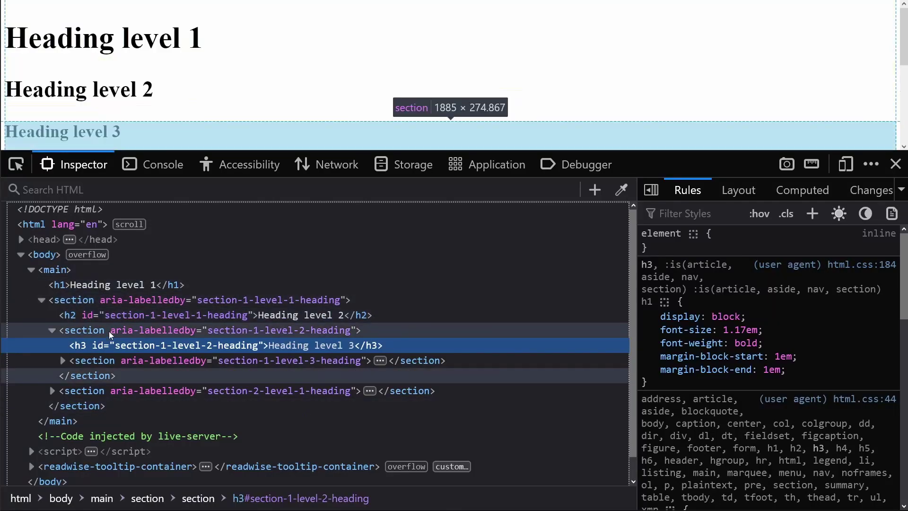
{"action": "left_click", "coordinate": [63, 360]}
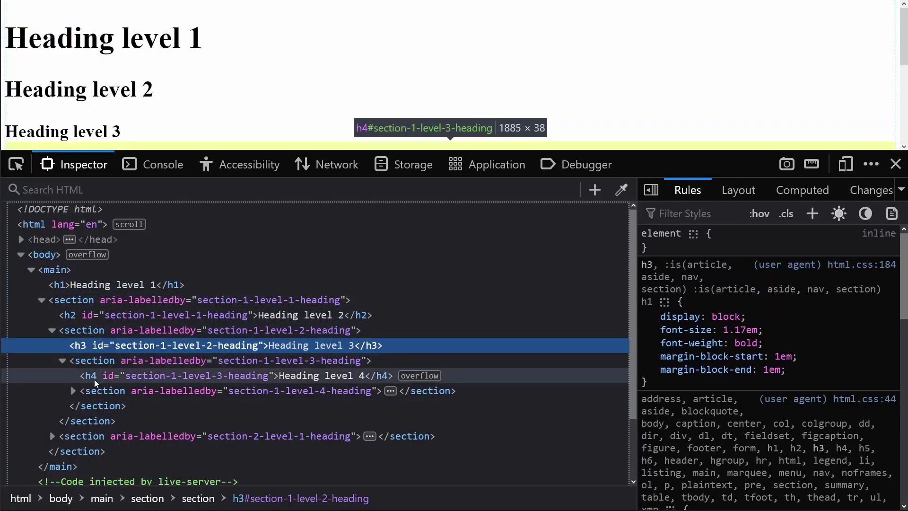
{"action": "left_click", "coordinate": [73, 391]}
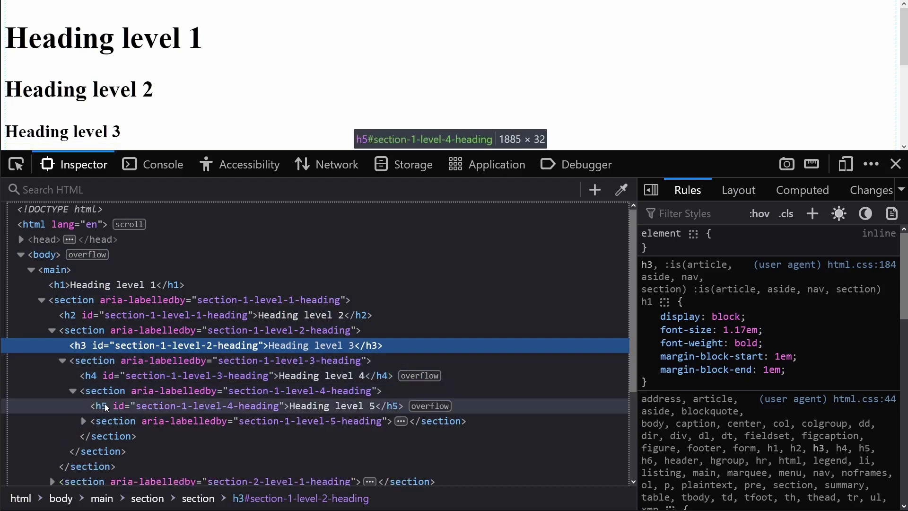
{"action": "key", "text": "ctrl+shift+i"}
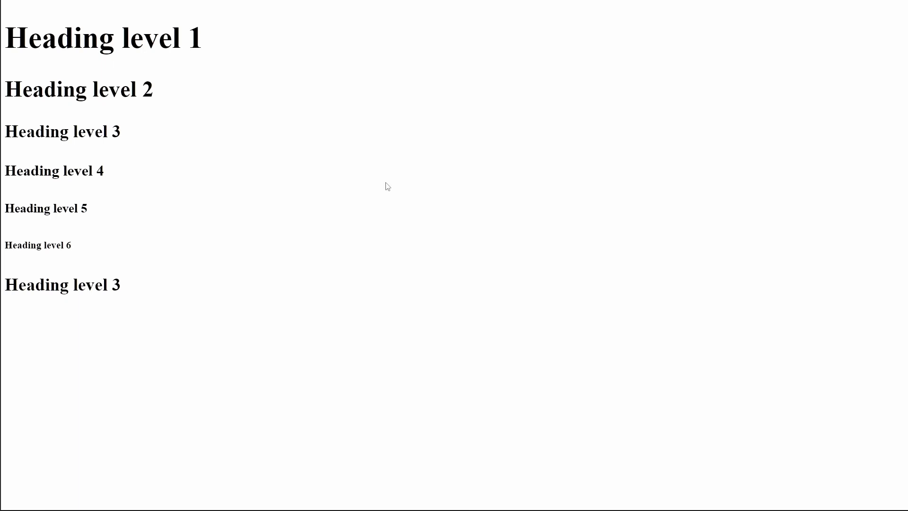
Step: Highlight Heading level 4, the first Heading level 3 and the last Heading level 3 to compare their levels
{"action": "left_click_drag", "start_coordinate": [106, 172], "coordinate": [6, 176]}
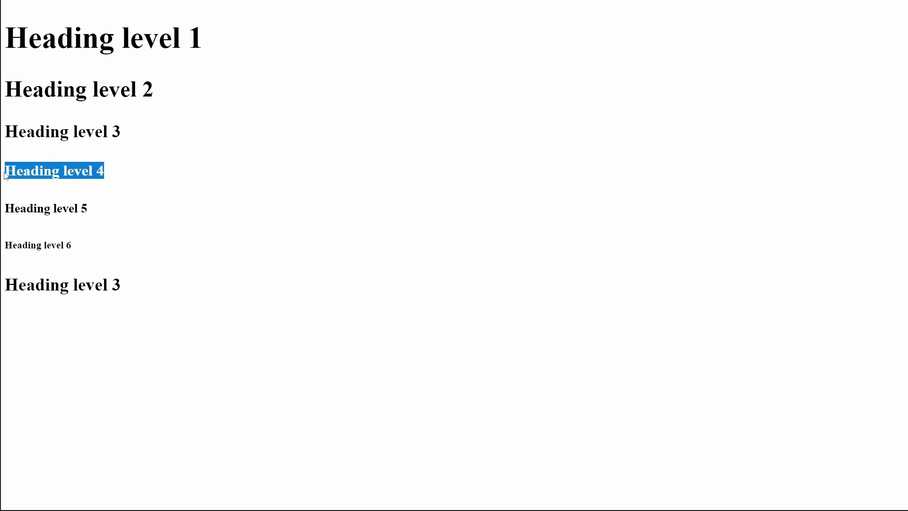
{"action": "left_click_drag", "start_coordinate": [128, 135], "coordinate": [7, 137]}
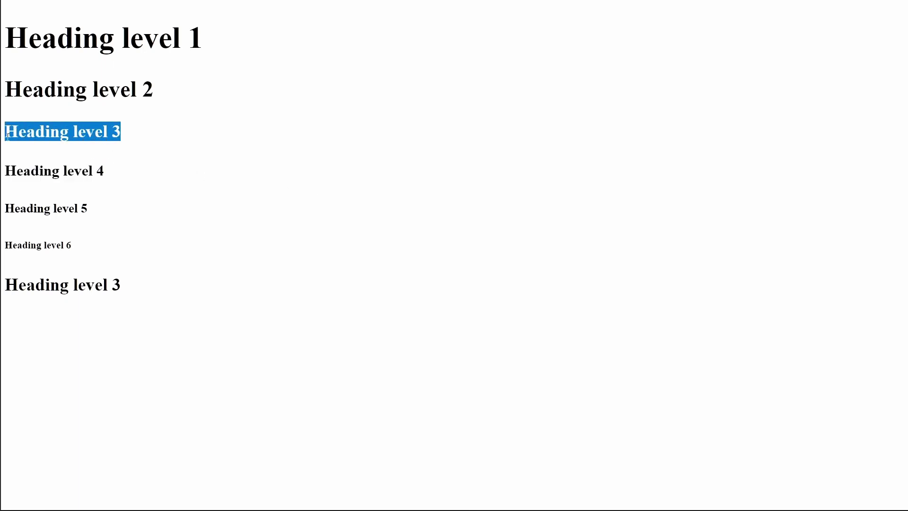
{"action": "left_click", "coordinate": [127, 164]}
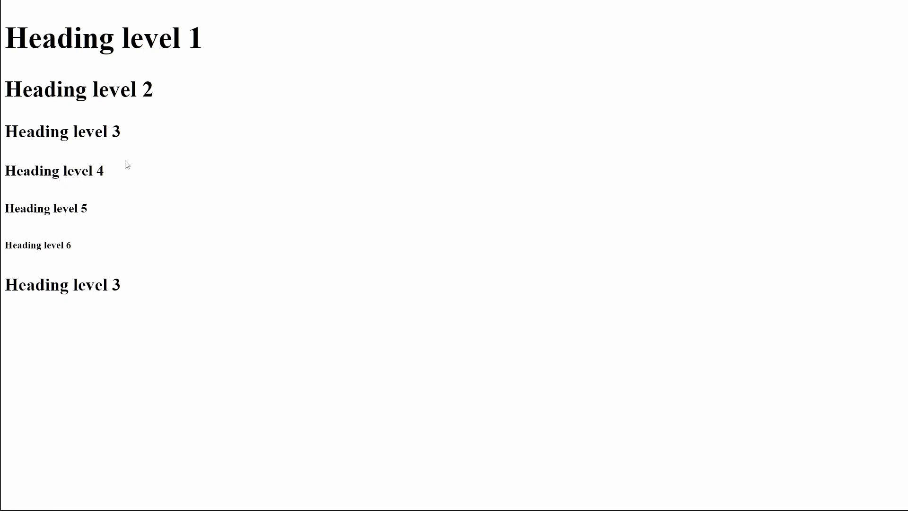
{"action": "left_click_drag", "start_coordinate": [128, 288], "coordinate": [5, 287]}
{"action": "left_click", "coordinate": [144, 289]}
{"action": "left_click_drag", "start_coordinate": [121, 132], "coordinate": [5, 132]}
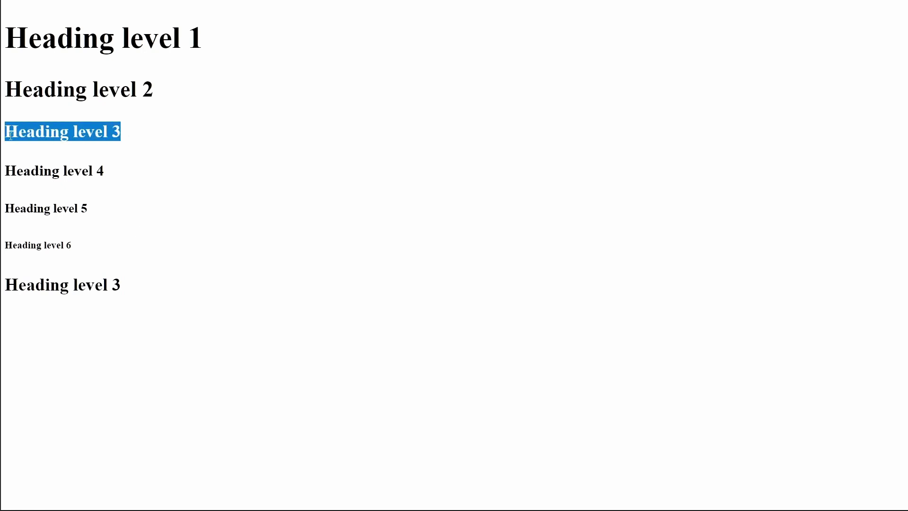
Step: Inspect the HTML of the labelled sections, from the last h3 section up to the parent section containing the h2 heading
{"action": "key", "text": "ctrl+shift+i"}
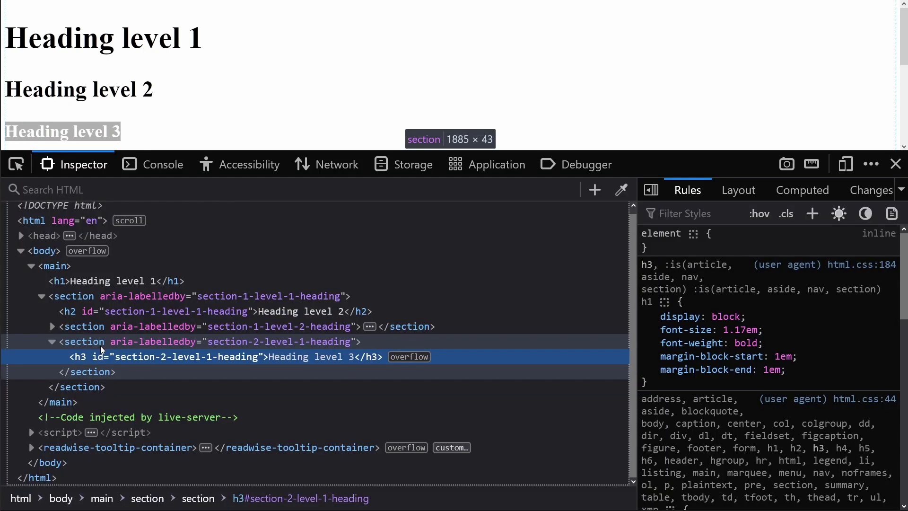
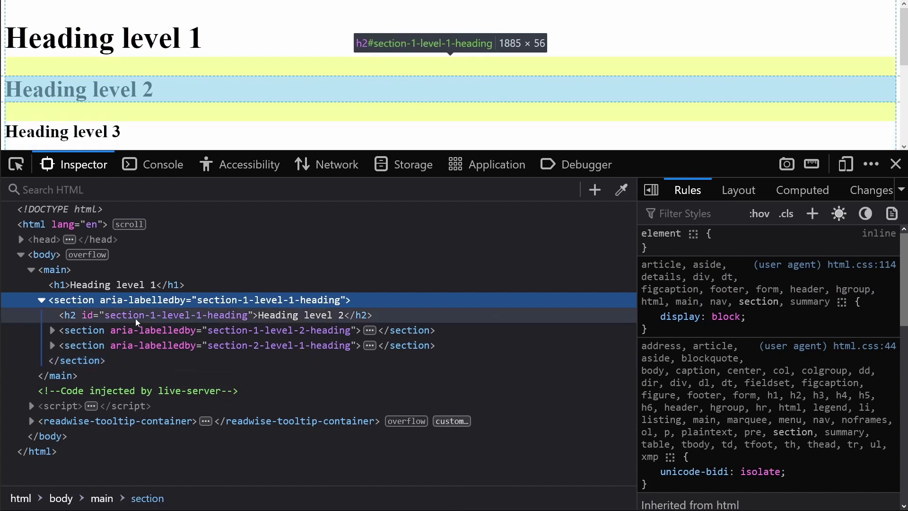
{"action": "key", "text": "F12"}
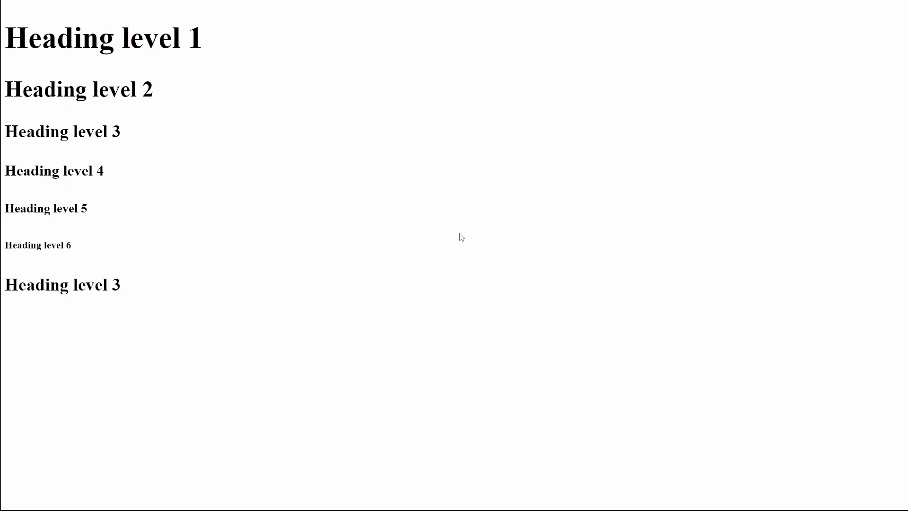
Step: Open NVDA's Elements List for the page and show its landmarks
{"action": "key", "text": "Insert+F7"}
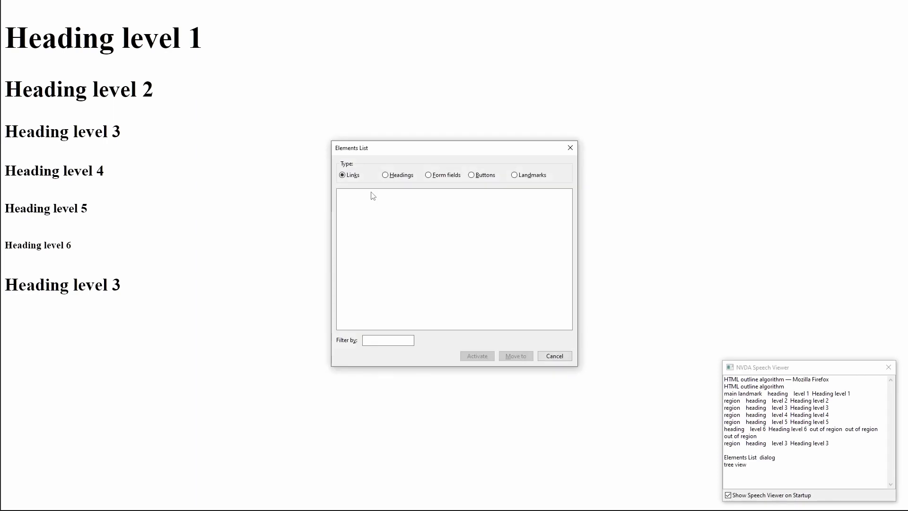
{"action": "key", "text": "shift+Tab"}
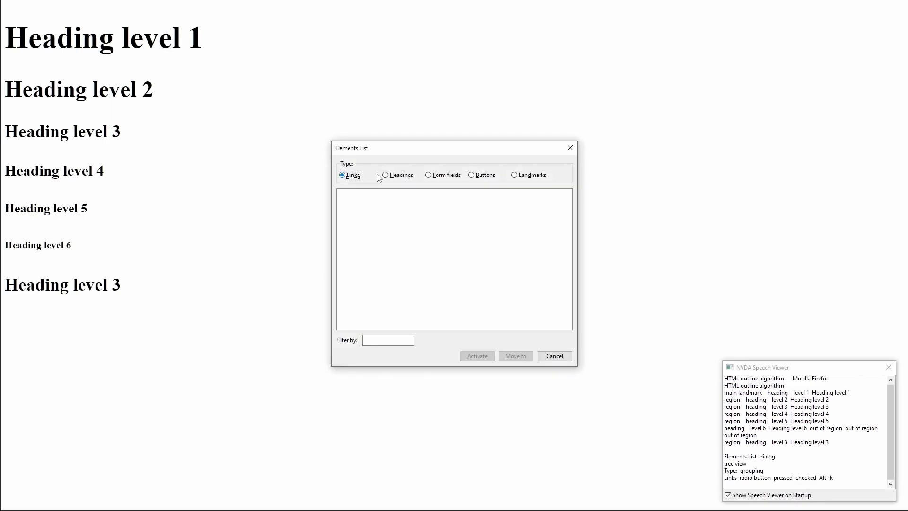
{"action": "key", "text": "Right"}
{"action": "key", "text": "Right"}
{"action": "key", "text": "Right"}
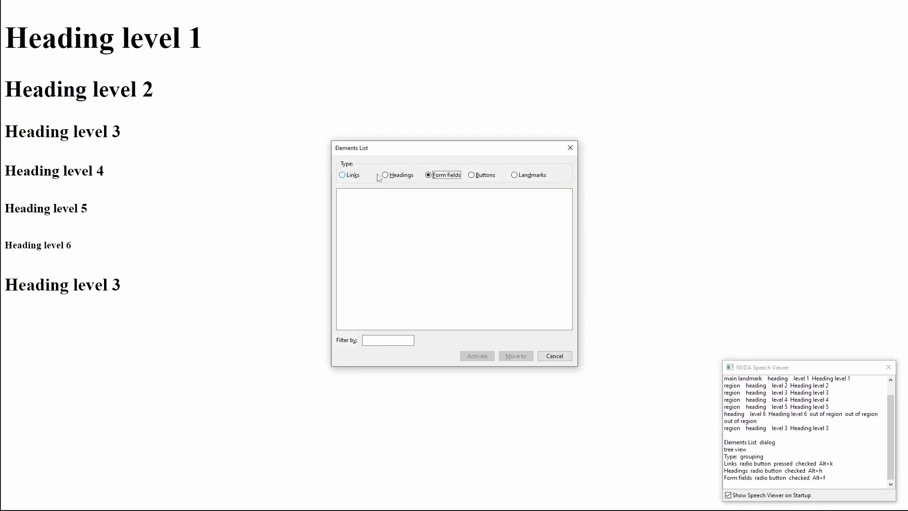
{"action": "key", "text": "Right"}
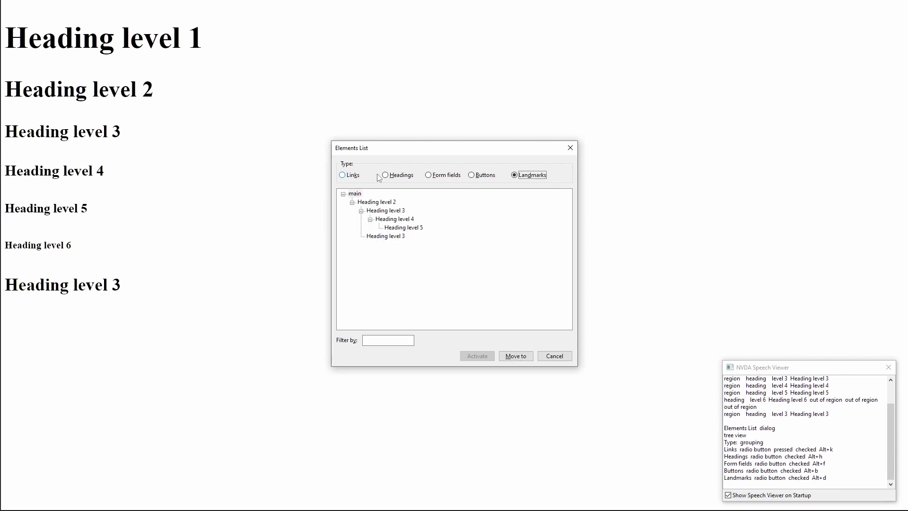
Step: Step through the landmark tree from main down to the Heading level 4 region, and exit NVDA
{"action": "key", "text": "Tab"}
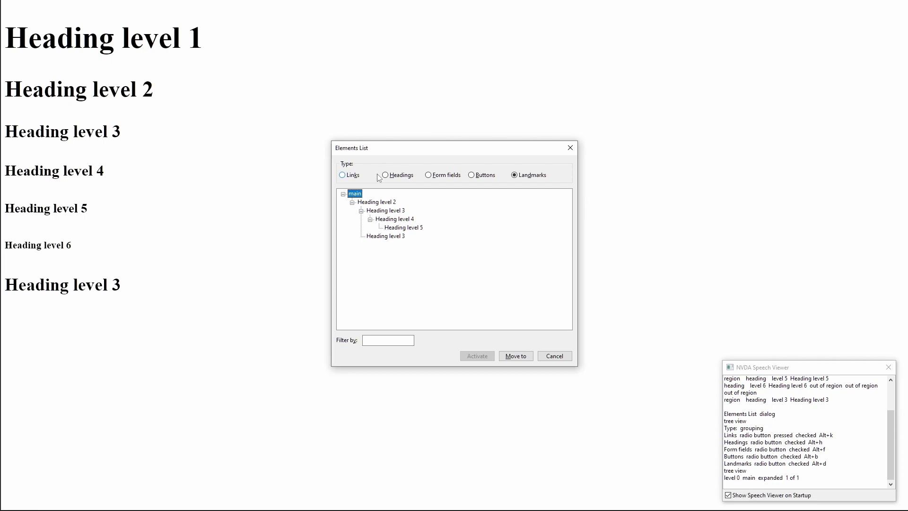
{"action": "key", "text": "Down"}
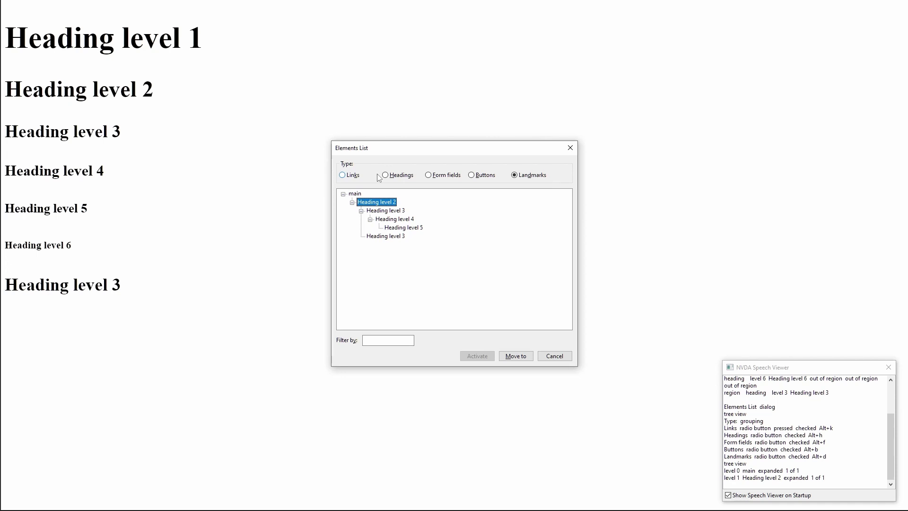
{"action": "key", "text": "Down"}
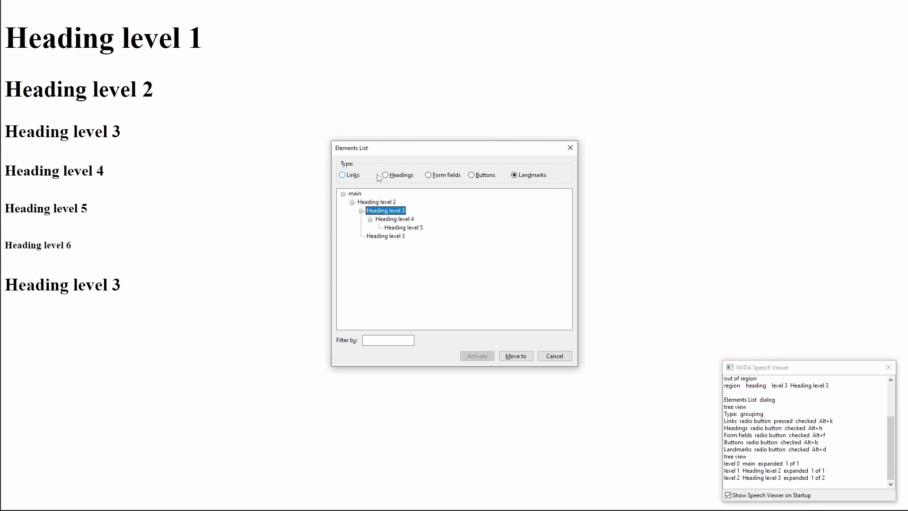
{"action": "key", "text": "Down"}
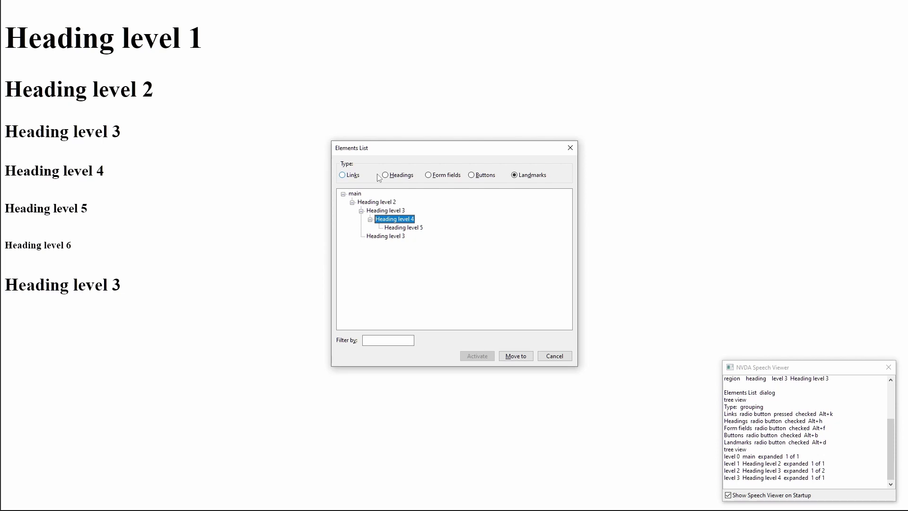
{"action": "key", "text": "Insert+q"}
{"action": "key", "text": "Return"}
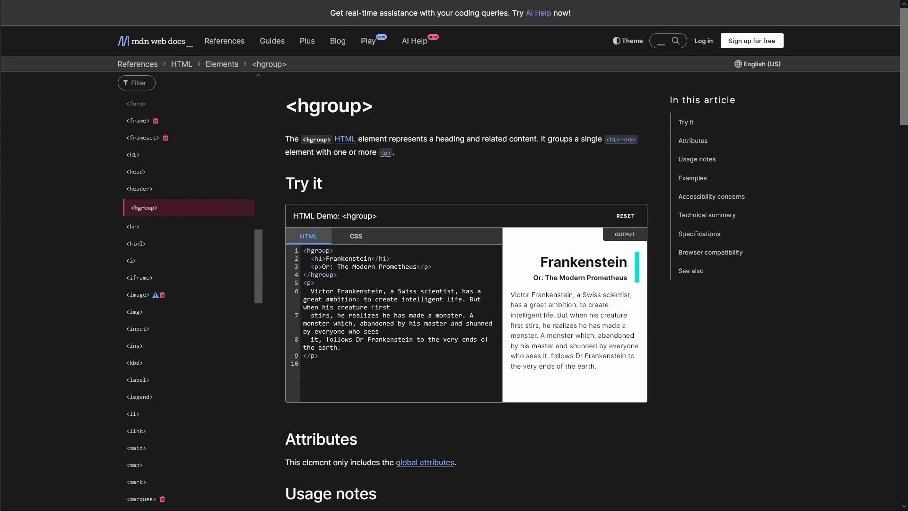
Step: Highlight the complete hgroup block with the Frankenstein heading and its subtitle in the MDN demo code
{"action": "left_click_drag", "start_coordinate": [338, 276], "coordinate": [305, 251]}
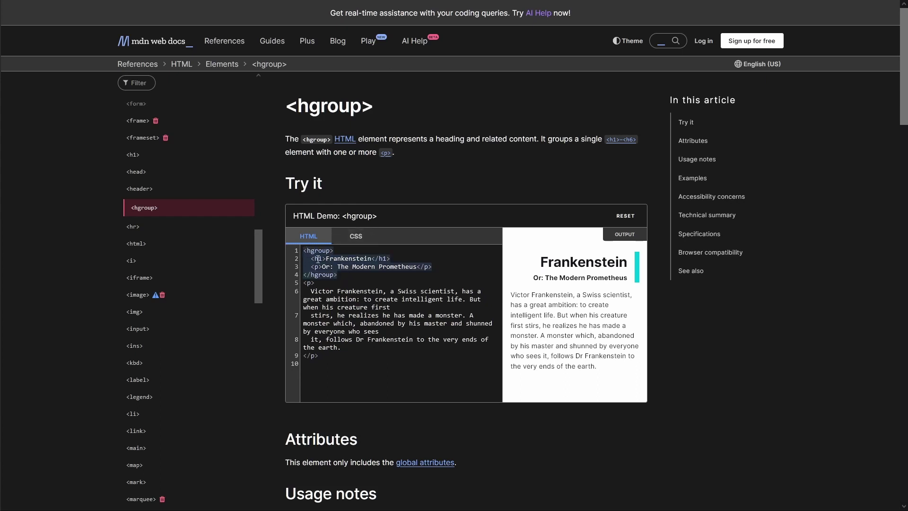
{"action": "left_click", "coordinate": [404, 274]}
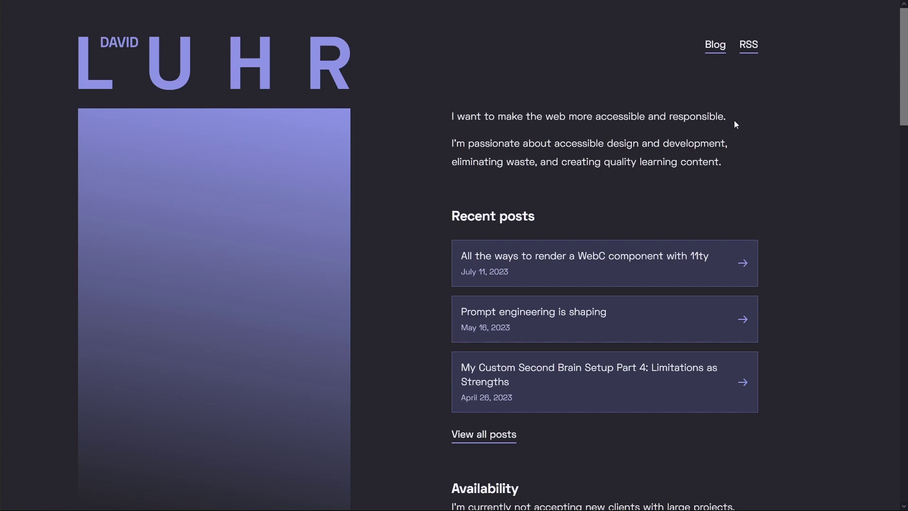
Step: Switch via the Markdown outline to the website content document in Google Docs and check the level 1 and first three level 2 headings
{"action": "key", "text": "alt+Tab"}
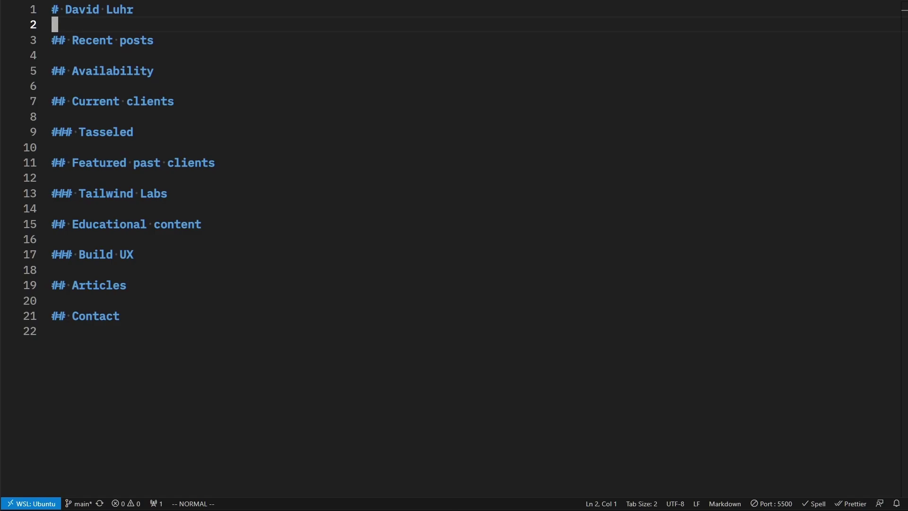
{"action": "key", "text": "alt+Tab"}
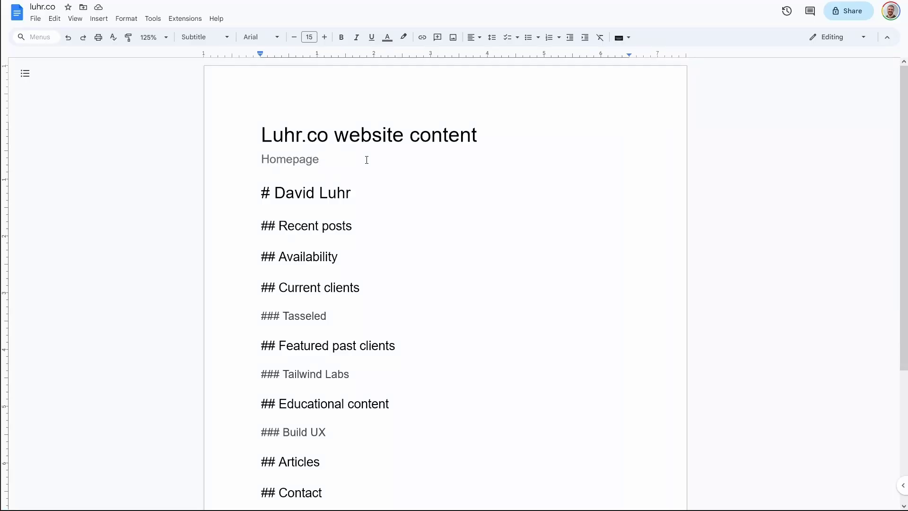
{"action": "left_click", "coordinate": [350, 192]}
{"action": "left_click", "coordinate": [365, 227]}
{"action": "left_click", "coordinate": [365, 259]}
{"action": "left_click", "coordinate": [370, 290]}
Step: Highlight the document title, view the available paragraph styles, and highlight the Homepage subtitle
{"action": "left_click", "coordinate": [500, 136]}
{"action": "left_click_drag", "start_coordinate": [500, 136], "coordinate": [262, 136]}
{"action": "left_click", "coordinate": [215, 38]}
{"action": "mouse_move", "coordinate": [209, 86]}
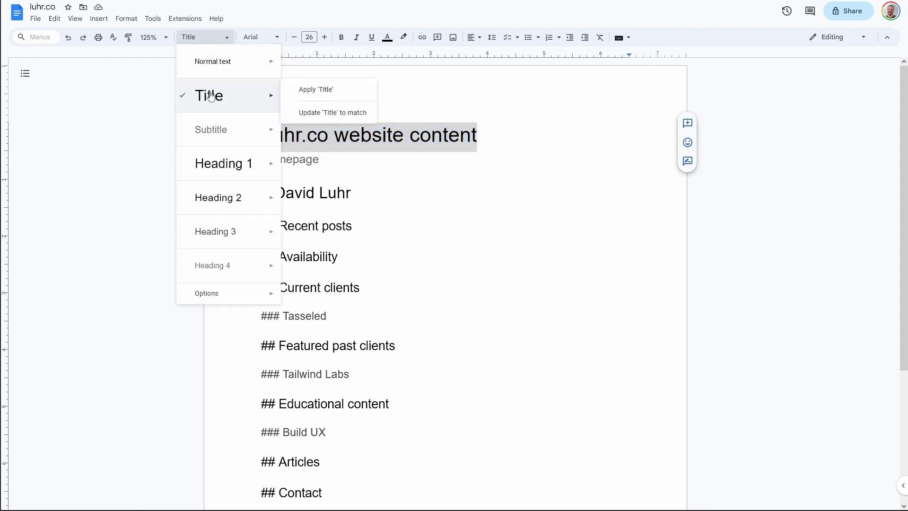
{"action": "left_click", "coordinate": [329, 163]}
{"action": "left_click_drag", "start_coordinate": [330, 163], "coordinate": [256, 160]}
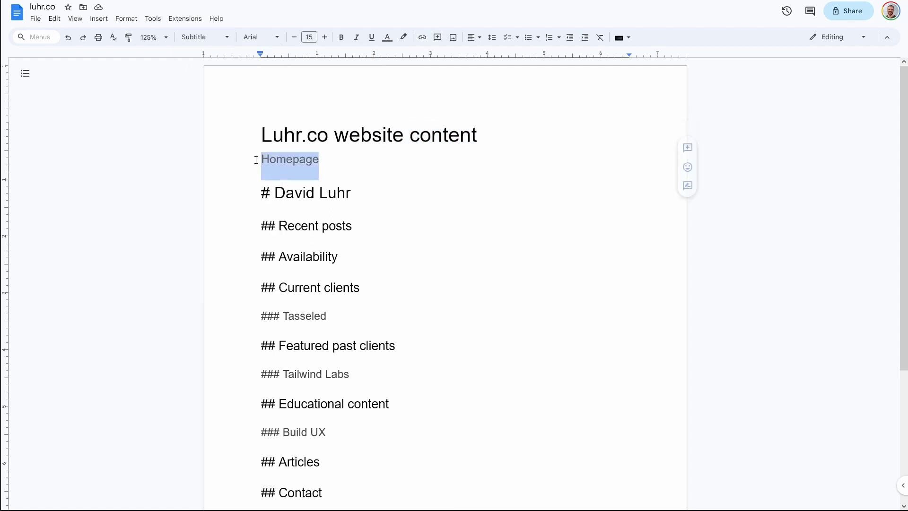
Step: Check the paragraph styles of the level 1 heading, Recent posts, Availability, Current clients and Tasseled
{"action": "left_click", "coordinate": [357, 193]}
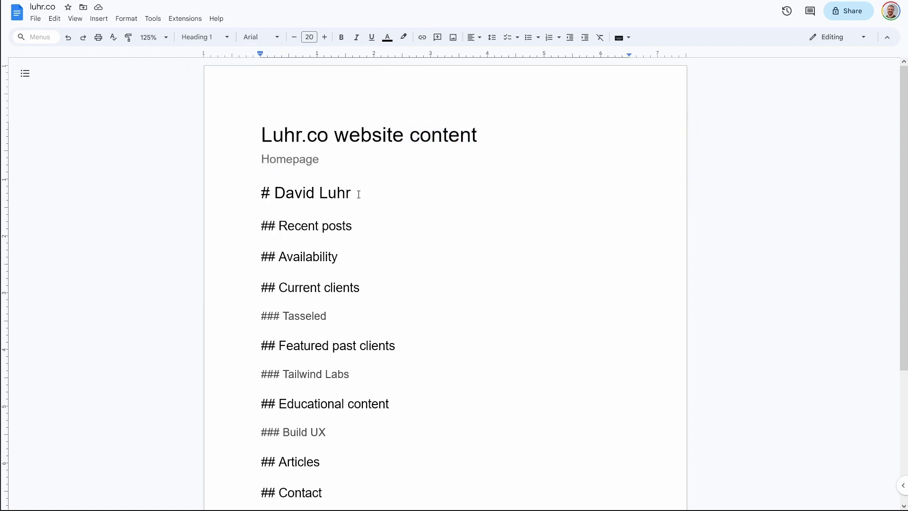
{"action": "left_click", "coordinate": [359, 225]}
{"action": "left_click", "coordinate": [361, 265]}
{"action": "left_click", "coordinate": [369, 282]}
{"action": "left_click", "coordinate": [340, 316]}
Step: Highlight the level 1 heading, Recent posts and Tasseled one after another to compare their heading levels
{"action": "left_click_drag", "start_coordinate": [353, 192], "coordinate": [260, 188]}
{"action": "left_click_drag", "start_coordinate": [353, 226], "coordinate": [259, 226]}
{"action": "left_click_drag", "start_coordinate": [328, 316], "coordinate": [252, 313]}
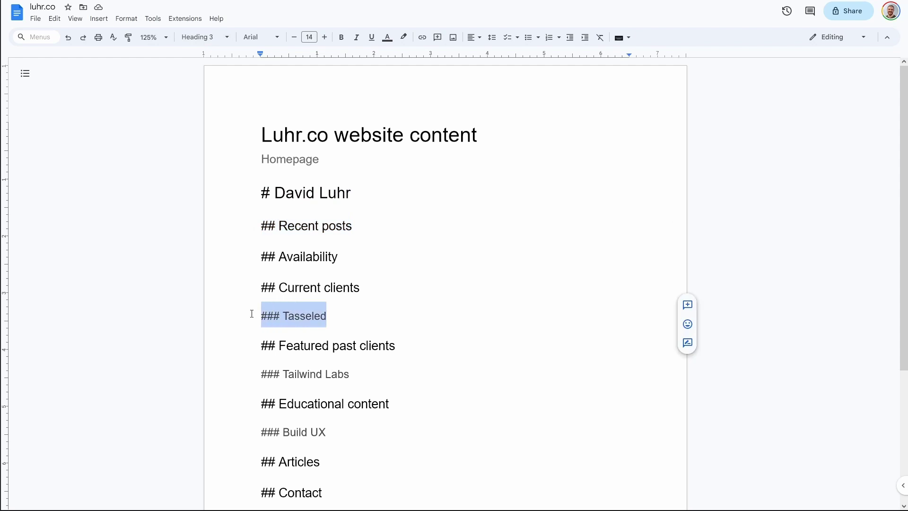
{"action": "left_click", "coordinate": [345, 314]}
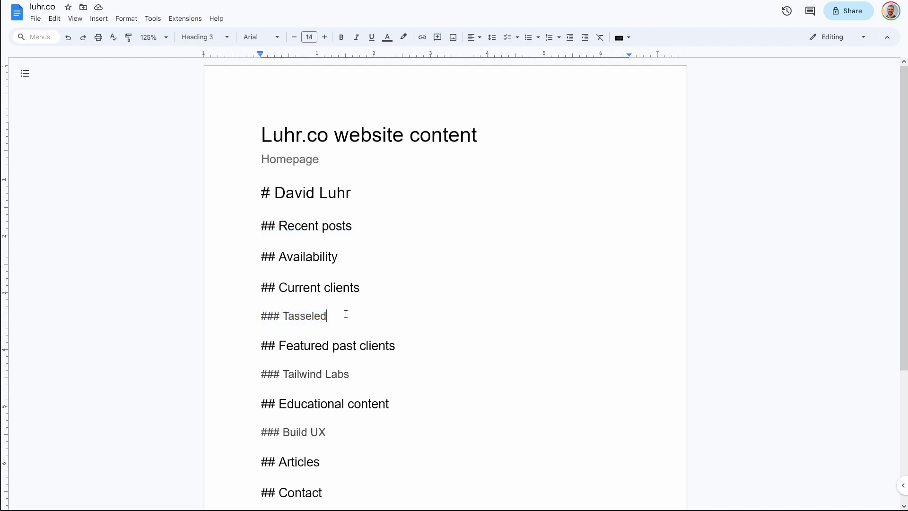
Step: Highlight the Markdown hash prefixes of the level 1 heading, Recent posts, Availability and Current clients
{"action": "left_click_drag", "start_coordinate": [277, 193], "coordinate": [260, 193]}
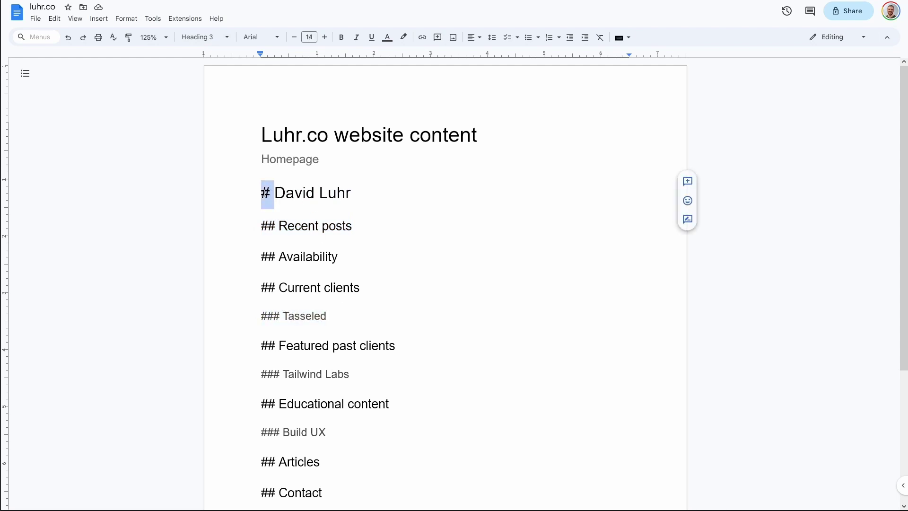
{"action": "left_click_drag", "start_coordinate": [279, 226], "coordinate": [260, 226]}
{"action": "left_click_drag", "start_coordinate": [279, 256], "coordinate": [261, 258]}
{"action": "left_click_drag", "start_coordinate": [279, 287], "coordinate": [264, 287]}
{"action": "left_click", "coordinate": [391, 285]}
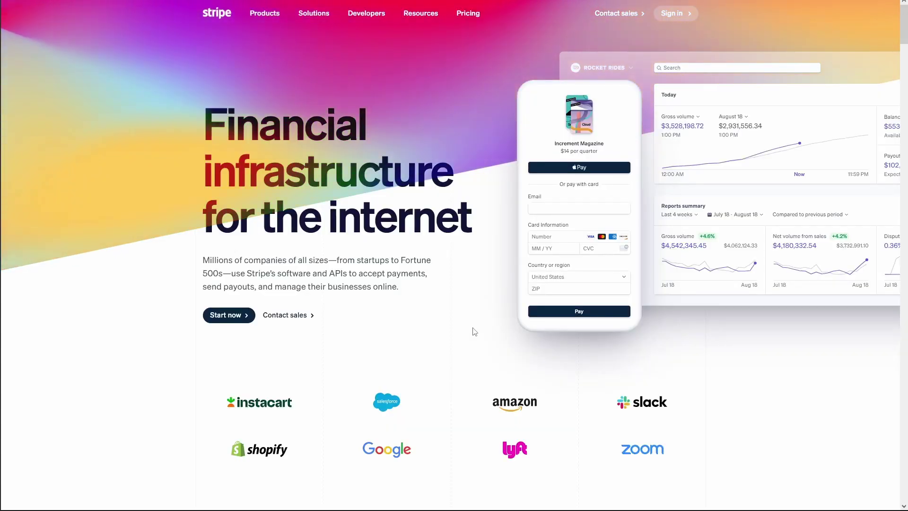
Step: Highlight Modular solutions and the large heading beneath it on the Stripe homepage, and open the developer tools
{"action": "scroll", "coordinate": [339, 128], "scroll_direction": "down", "scroll_amount": 9}
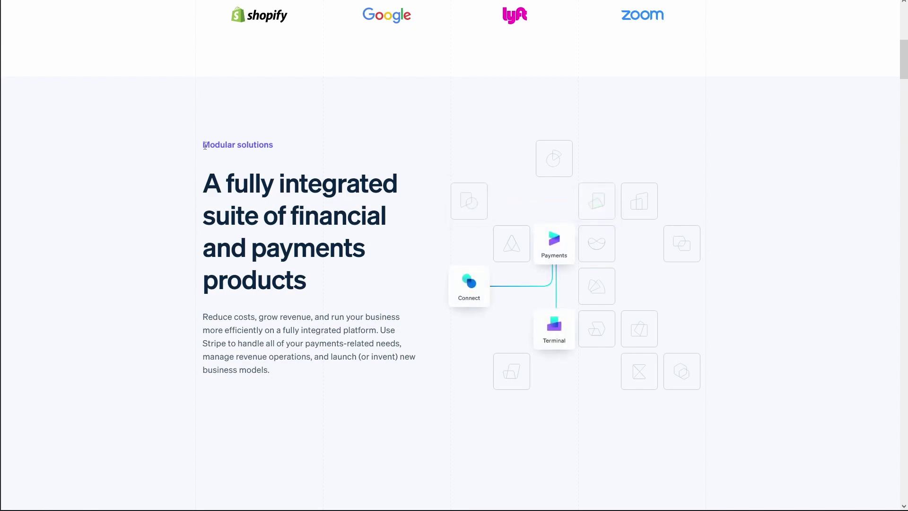
{"action": "left_click_drag", "start_coordinate": [205, 146], "coordinate": [278, 146]}
{"action": "left_click_drag", "start_coordinate": [315, 289], "coordinate": [203, 182]}
{"action": "key", "text": "ctrl+shift+i"}
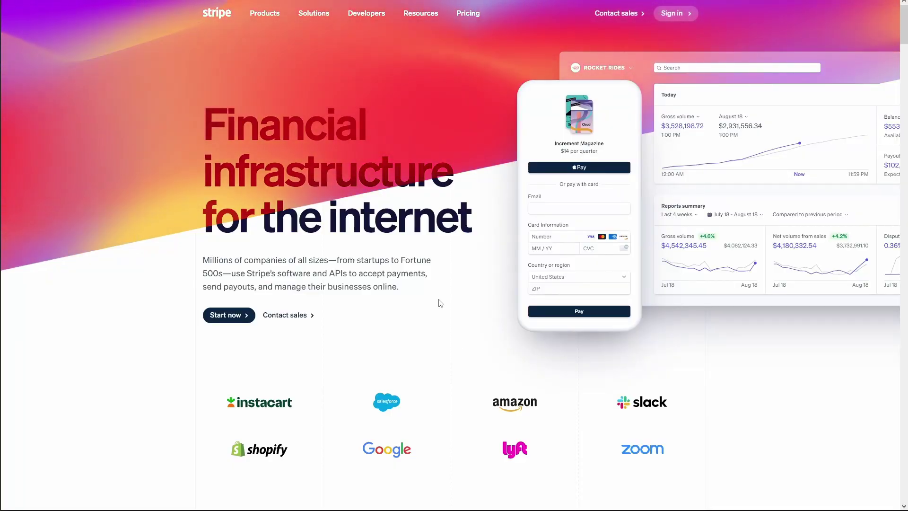
Step: Inspect the hero headline "Financial infrastructure for the internet" and expand its aria-hidden overlay div
{"action": "left_click_drag", "start_coordinate": [439, 302], "coordinate": [206, 126]}
{"action": "left_click", "coordinate": [207, 140]}
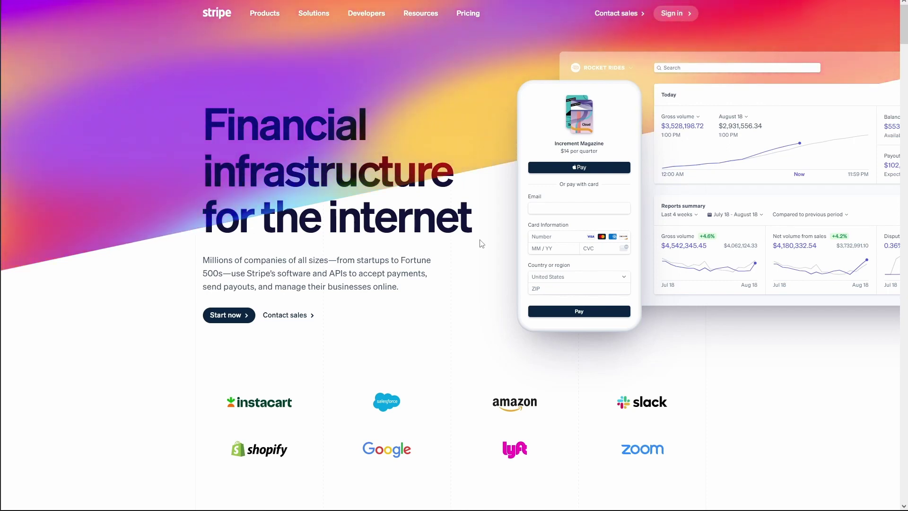
{"action": "right_click", "coordinate": [443, 196]}
{"action": "key", "text": "q"}
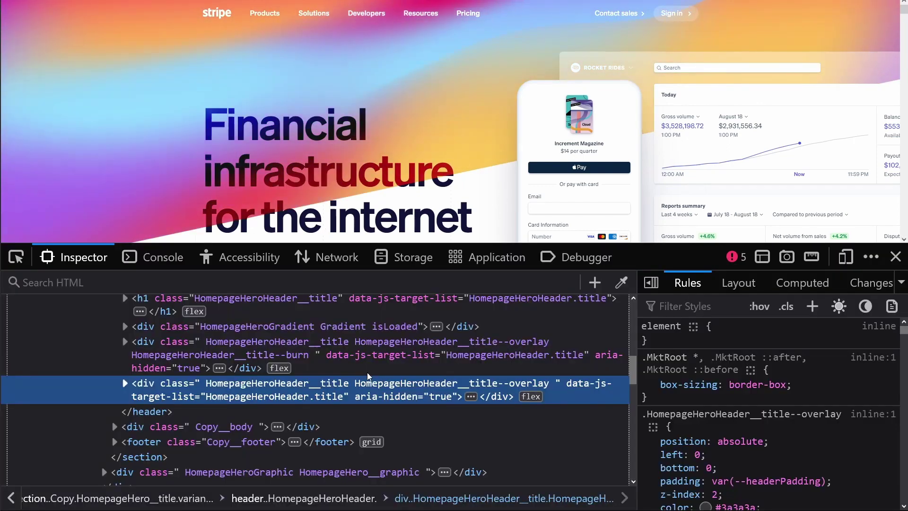
{"action": "left_click", "coordinate": [125, 383]}
{"action": "scroll", "coordinate": [156, 386], "scroll_direction": "down", "scroll_amount": 2}
{"action": "scroll", "coordinate": [180, 385], "scroll_direction": "up", "scroll_amount": 2}
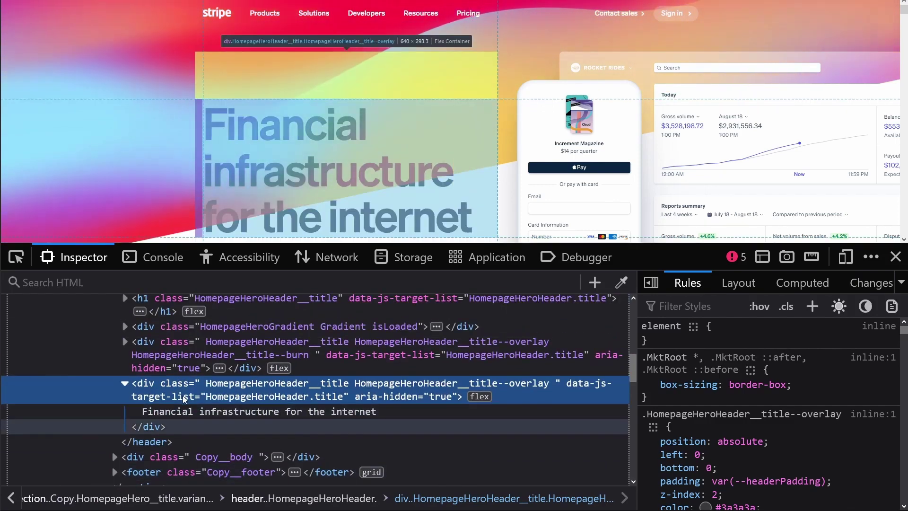
Step: Expand the hero's h1 element to examine its text, and close the developer tools
{"action": "scroll", "coordinate": [168, 390], "scroll_direction": "up", "scroll_amount": 4}
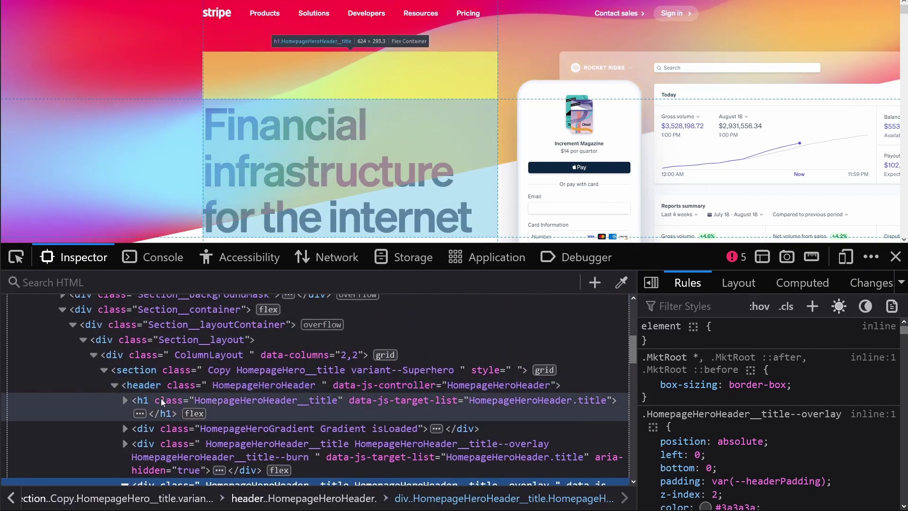
{"action": "left_click", "coordinate": [161, 400]}
{"action": "key", "text": "Right"}
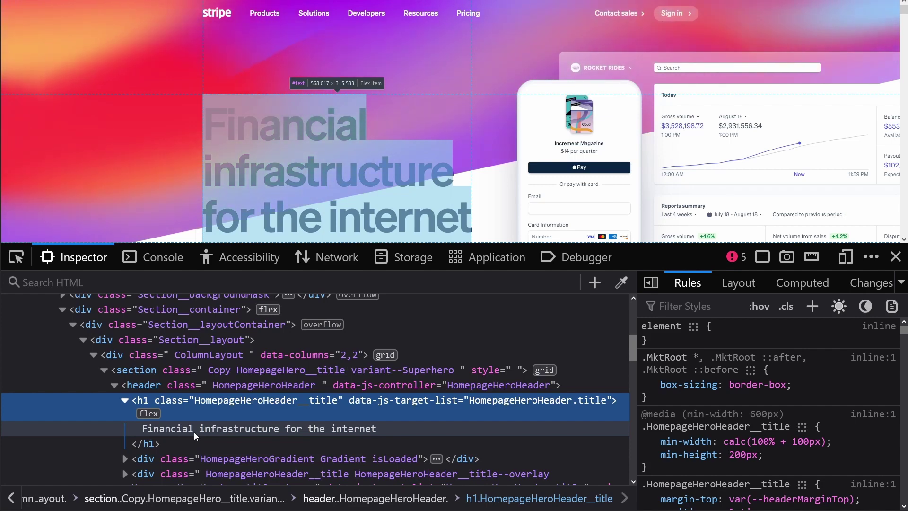
{"action": "key", "text": "F12"}
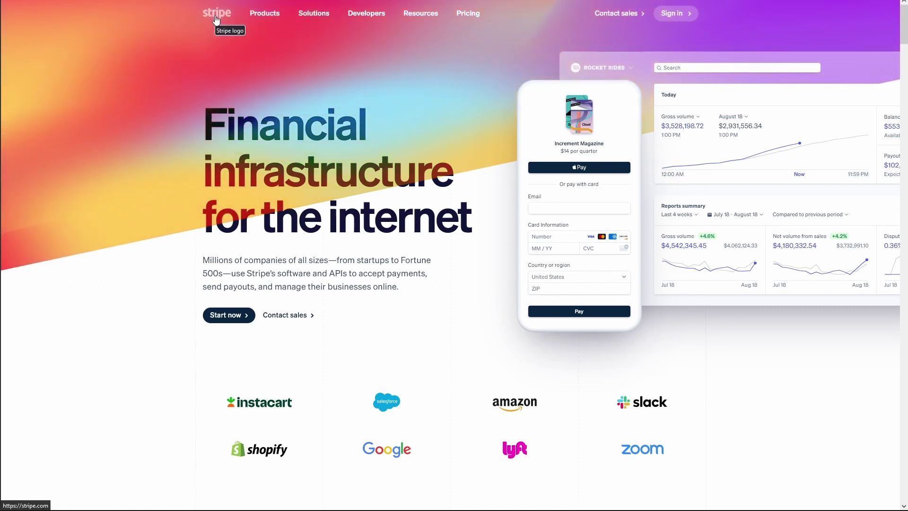
Step: Inspect the h1 element wrapping the Stripe logo link in the site header, and close the developer tools
{"action": "key", "text": "ctrl+shift+c"}
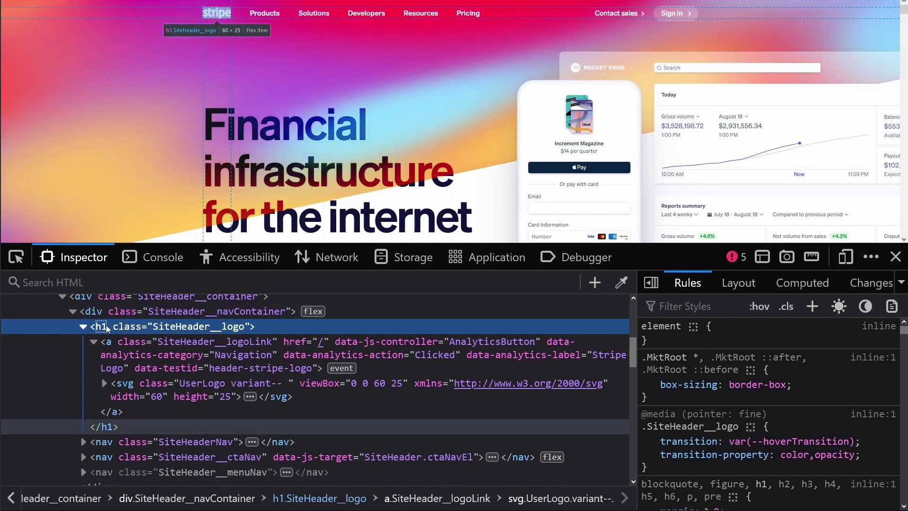
{"action": "key", "text": "F12"}
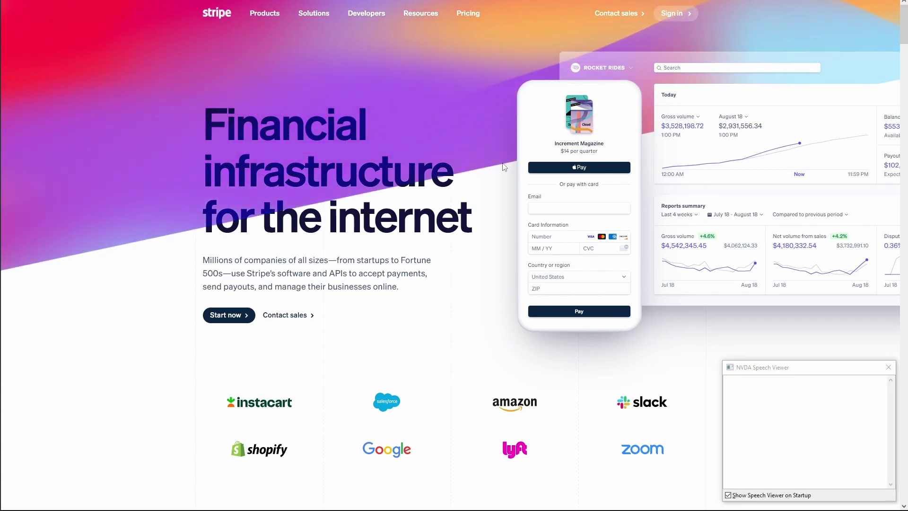
Step: Open the screen reader's Elements List for the Stripe homepage and switch it to the Headings type
{"action": "key", "text": "Insert+F7"}
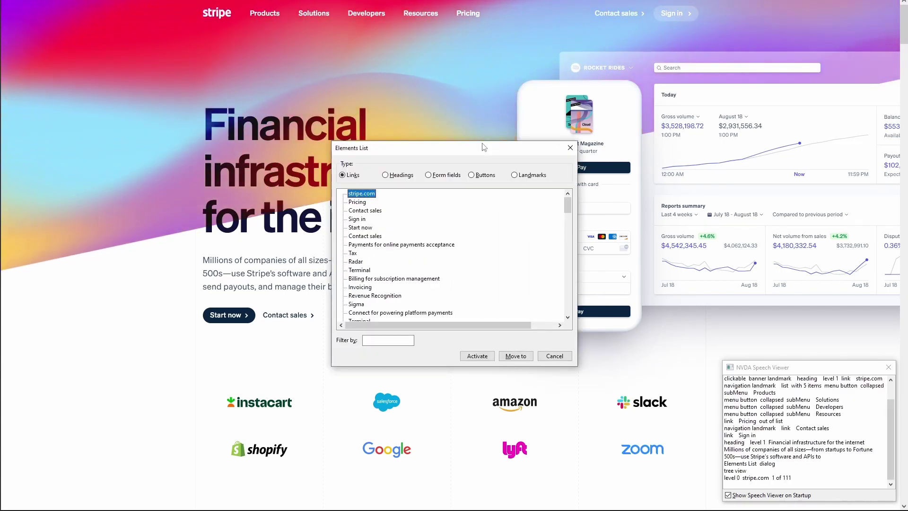
{"action": "key", "text": "shift+Tab"}
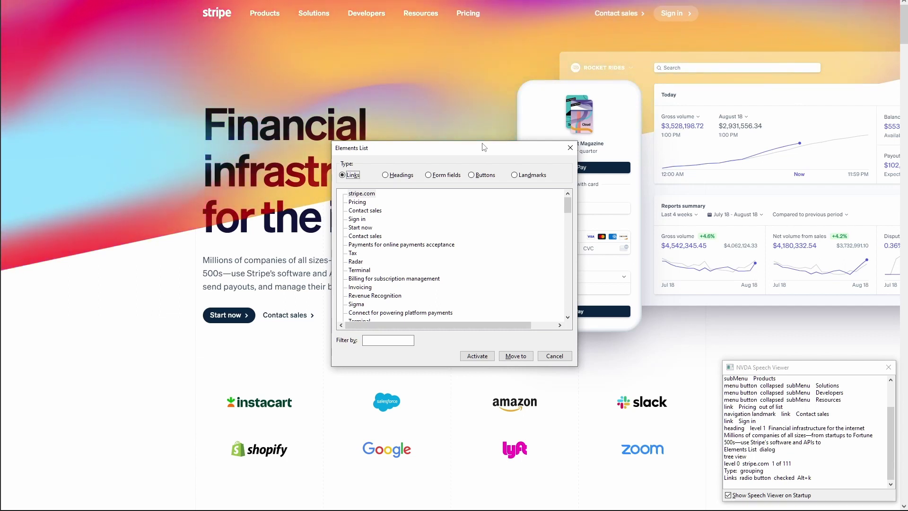
{"action": "key", "text": "Right"}
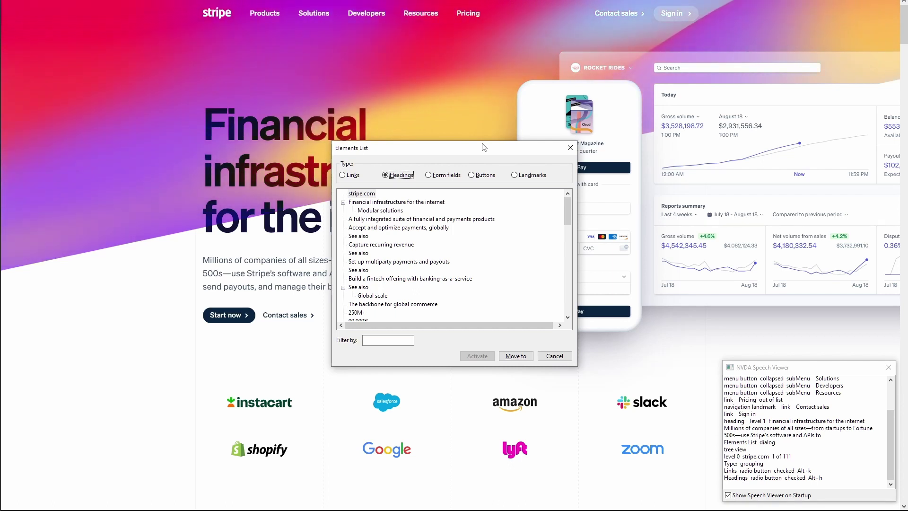
{"action": "key", "text": "Tab"}
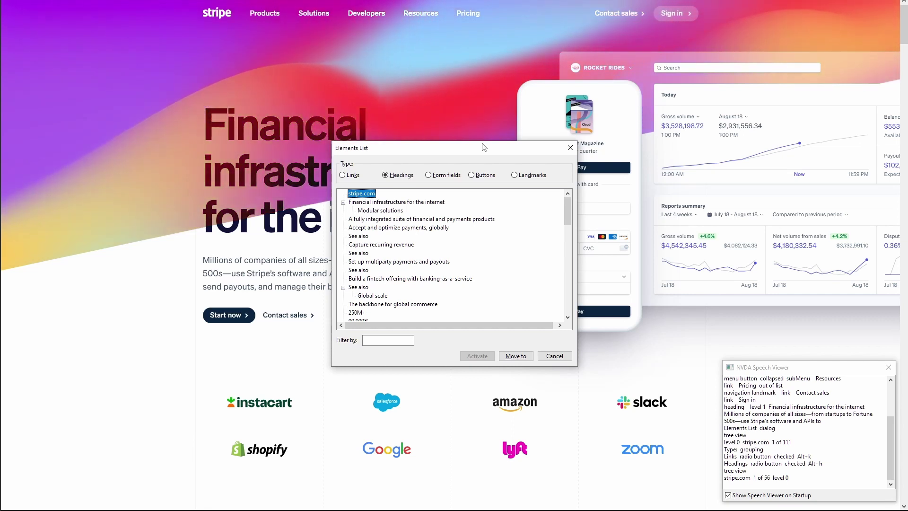
Step: Walk through the heading tree entry by entry, from "Financial infrastructure for the internet" past "Capture recurring revenue", to examine how the headings nest
{"action": "key", "text": "Down"}
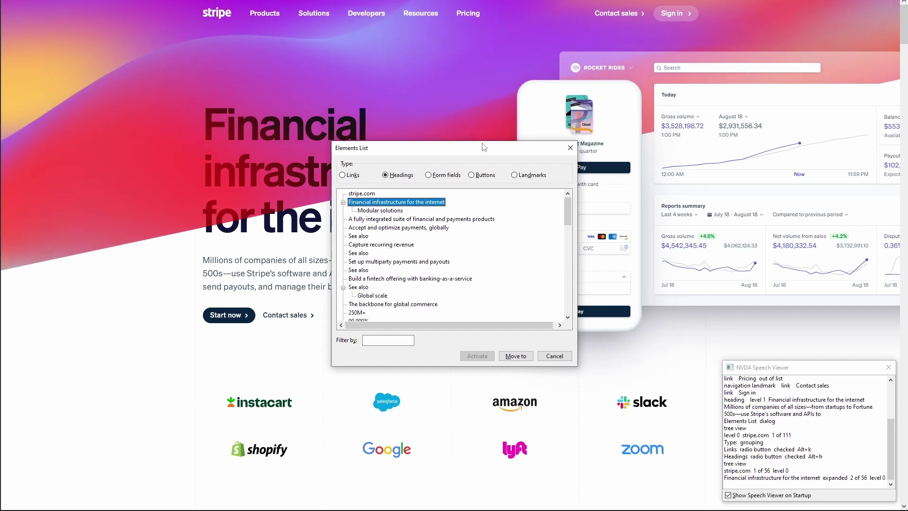
{"action": "key", "text": "Down"}
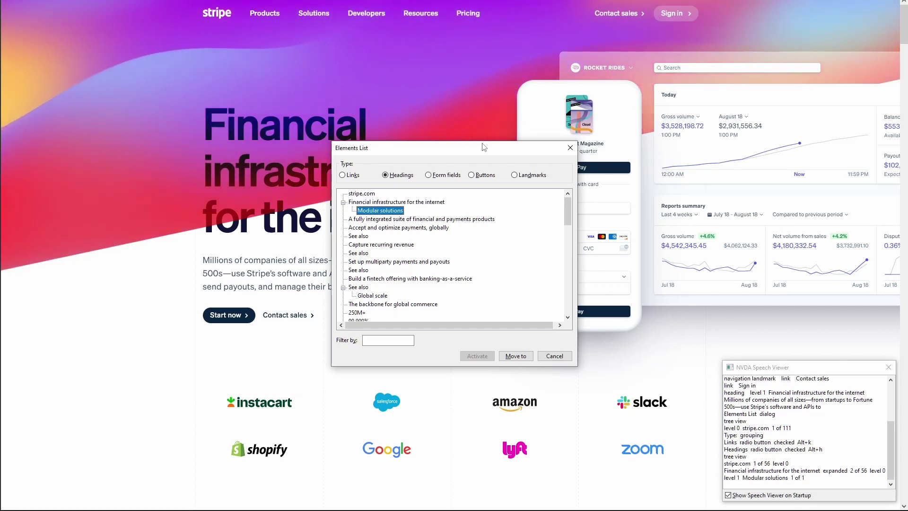
{"action": "key", "text": "Down"}
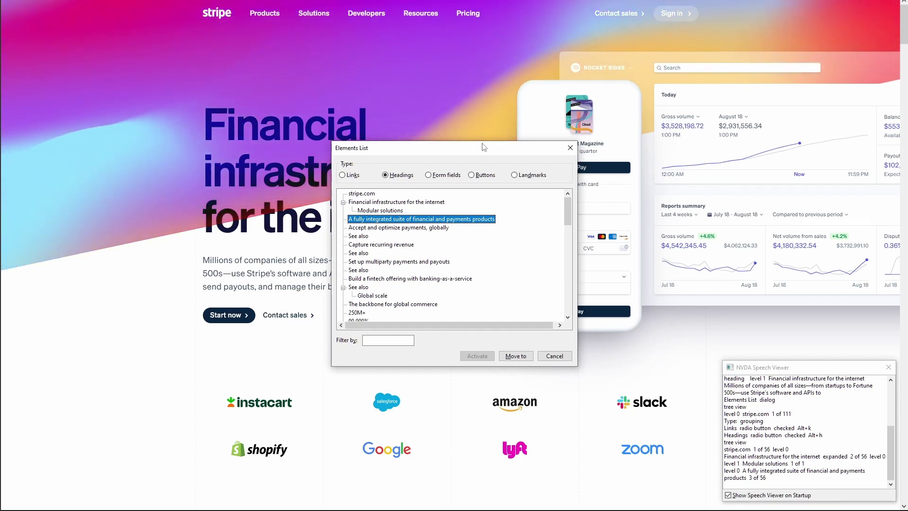
{"action": "key", "text": "Down"}
{"action": "key", "text": "Down"}
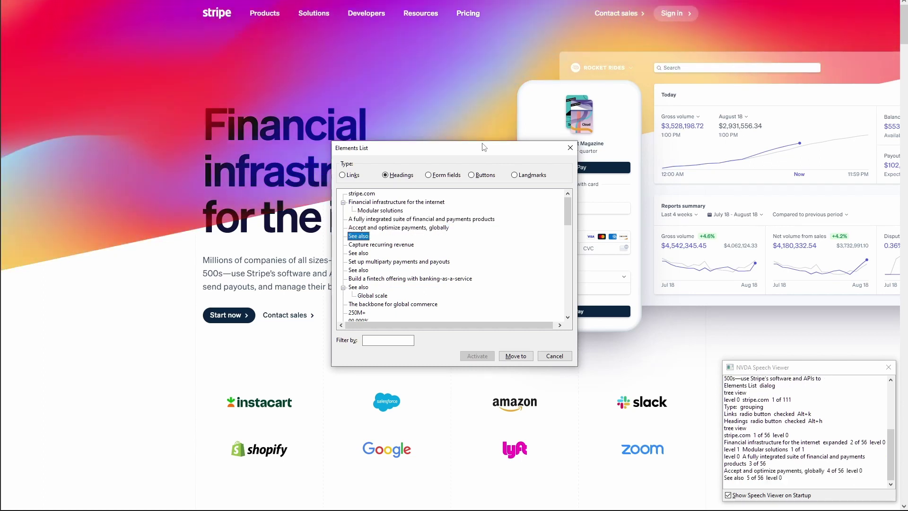
{"action": "key", "text": "Down"}
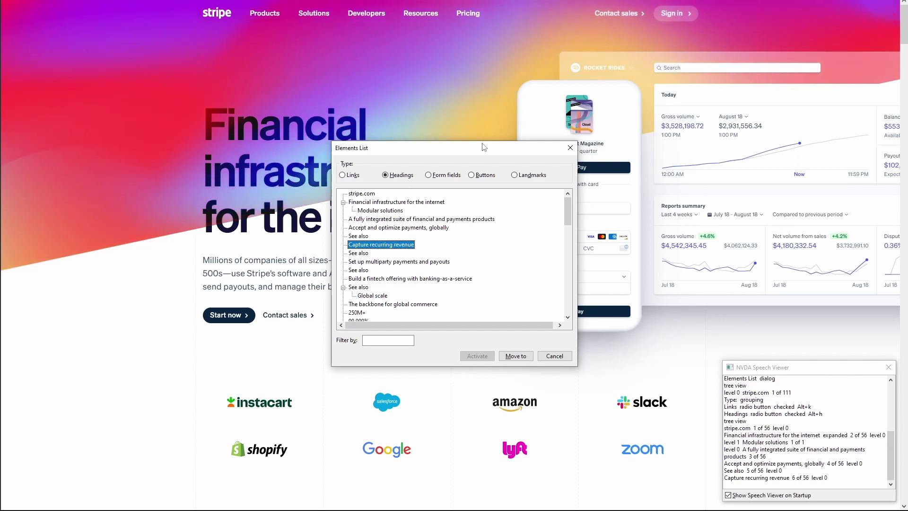
{"action": "key", "text": "Down"}
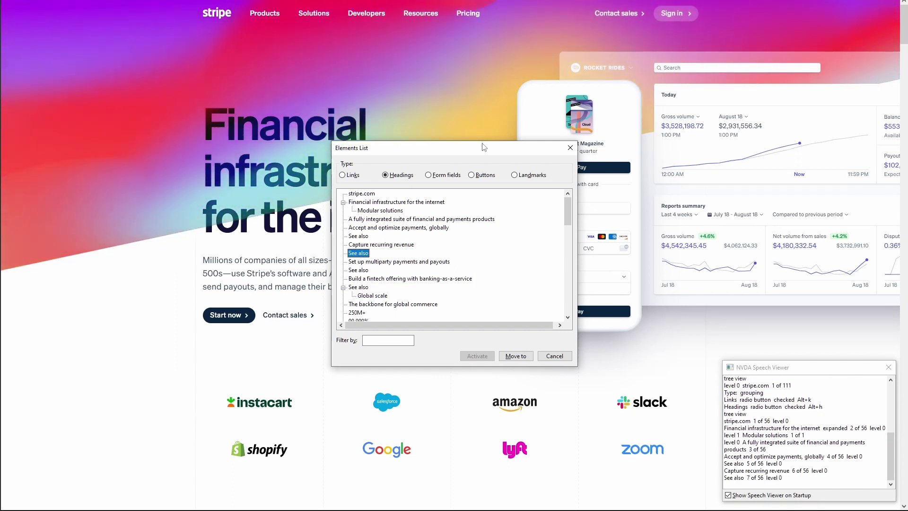
{"action": "key", "text": "Down"}
{"action": "key", "text": "Down"}
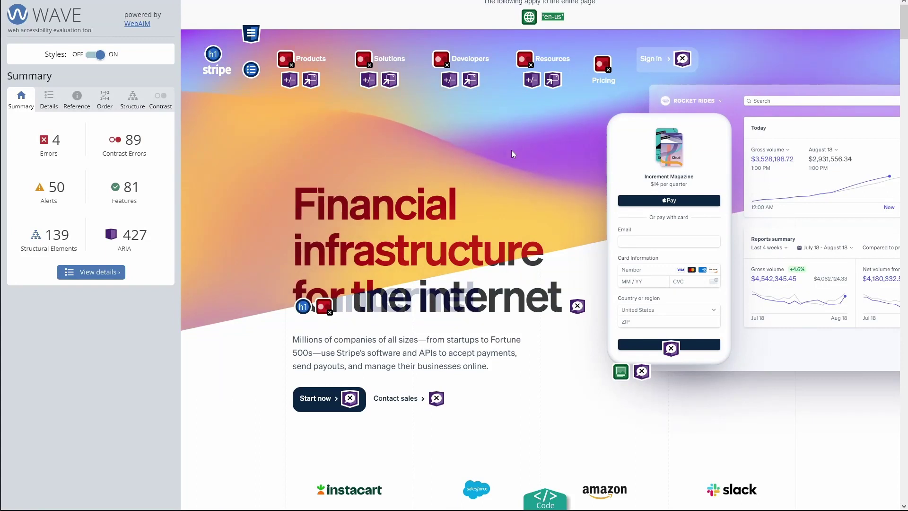
Step: Show the page's structure outline in WAVE and examine the heading-level markers on the Stripe homepage down to the "Built for growth" section
{"action": "left_click", "coordinate": [133, 101]}
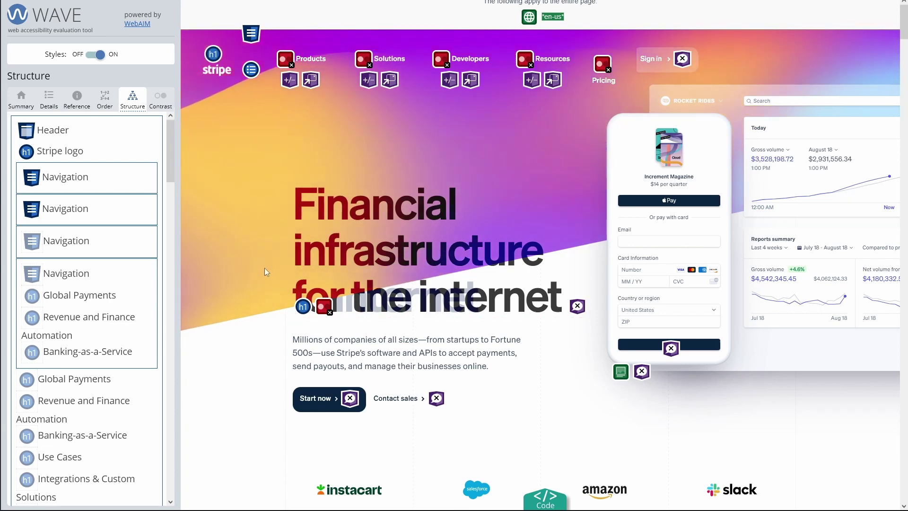
{"action": "scroll", "coordinate": [265, 268], "scroll_direction": "down", "scroll_amount": 10}
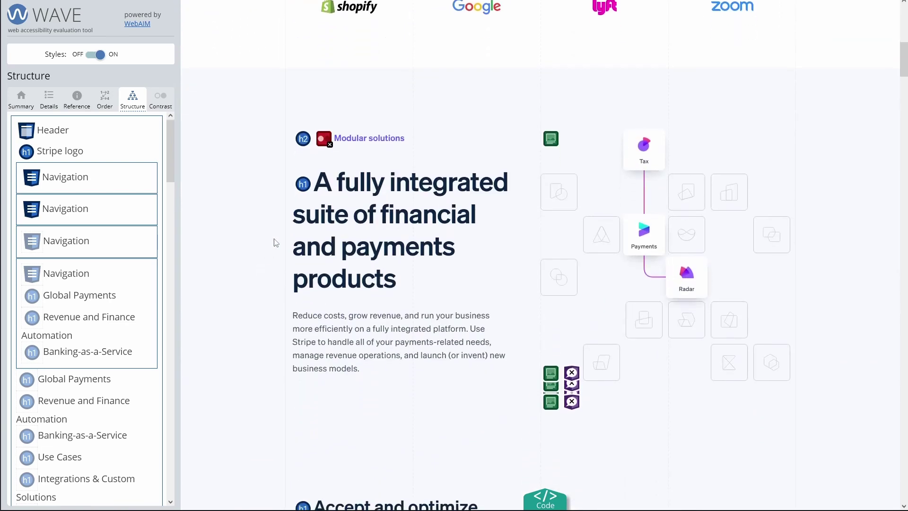
{"action": "scroll", "coordinate": [249, 222], "scroll_direction": "down", "scroll_amount": 8}
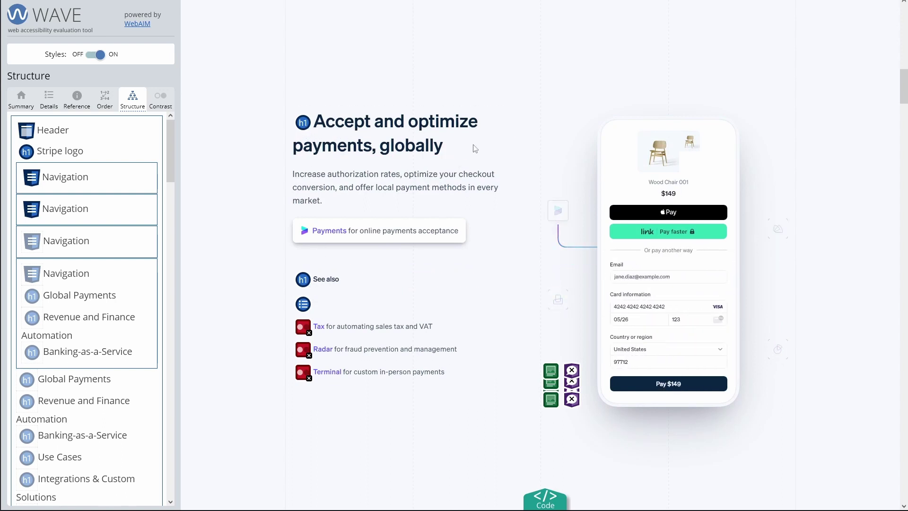
{"action": "scroll", "coordinate": [259, 231], "scroll_direction": "down", "scroll_amount": 15}
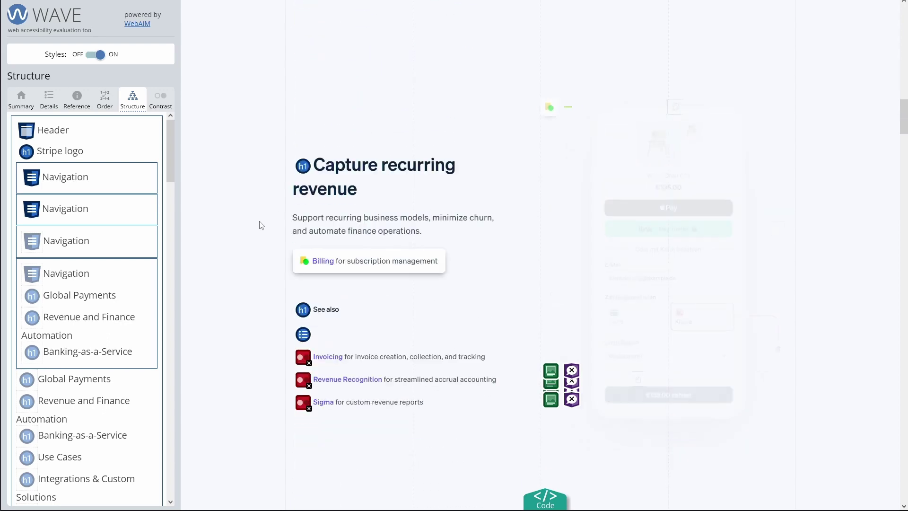
{"action": "scroll", "coordinate": [262, 225], "scroll_direction": "down", "scroll_amount": 10}
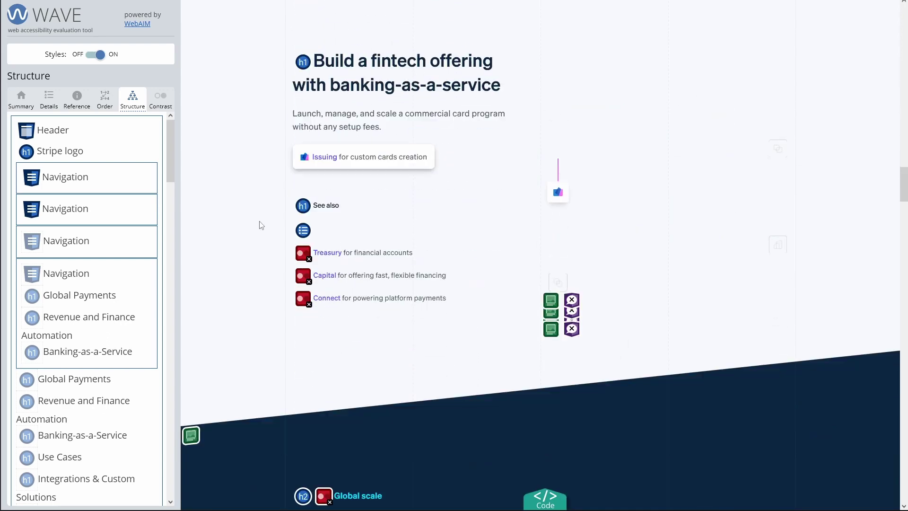
{"action": "scroll", "coordinate": [260, 223], "scroll_direction": "down", "scroll_amount": 9}
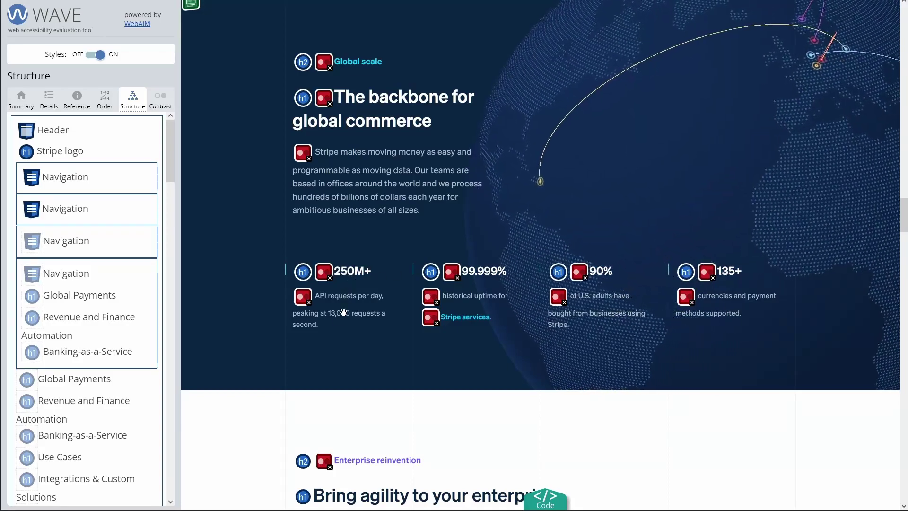
{"action": "scroll", "coordinate": [348, 312], "scroll_direction": "down", "scroll_amount": 10}
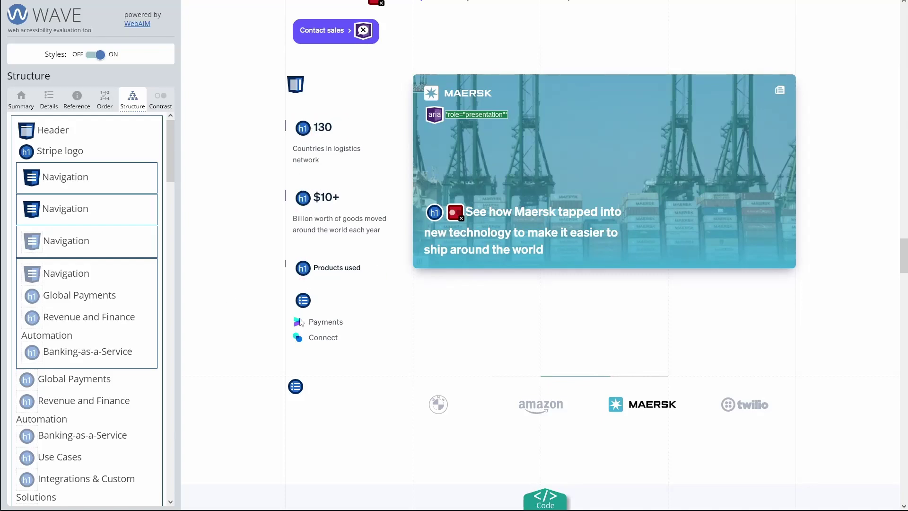
{"action": "scroll", "coordinate": [265, 330], "scroll_direction": "down", "scroll_amount": 8}
{"action": "scroll", "coordinate": [266, 331], "scroll_direction": "down", "scroll_amount": 10}
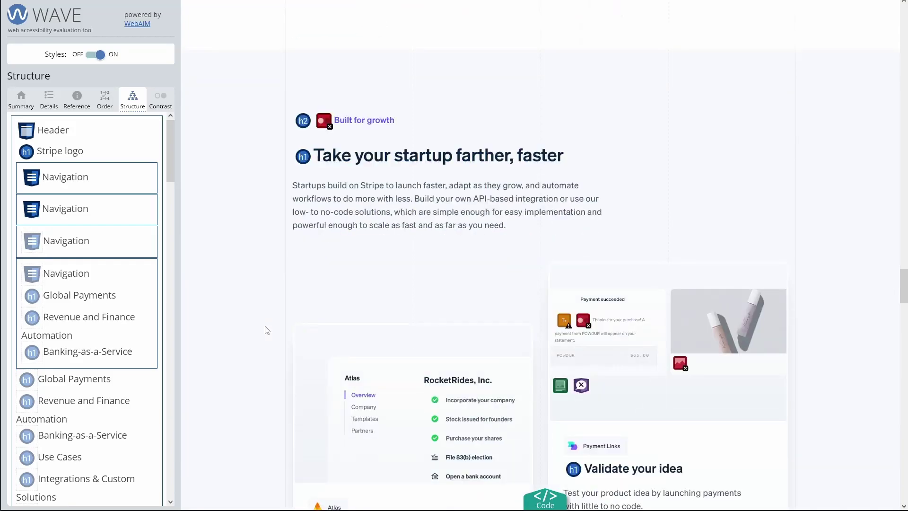